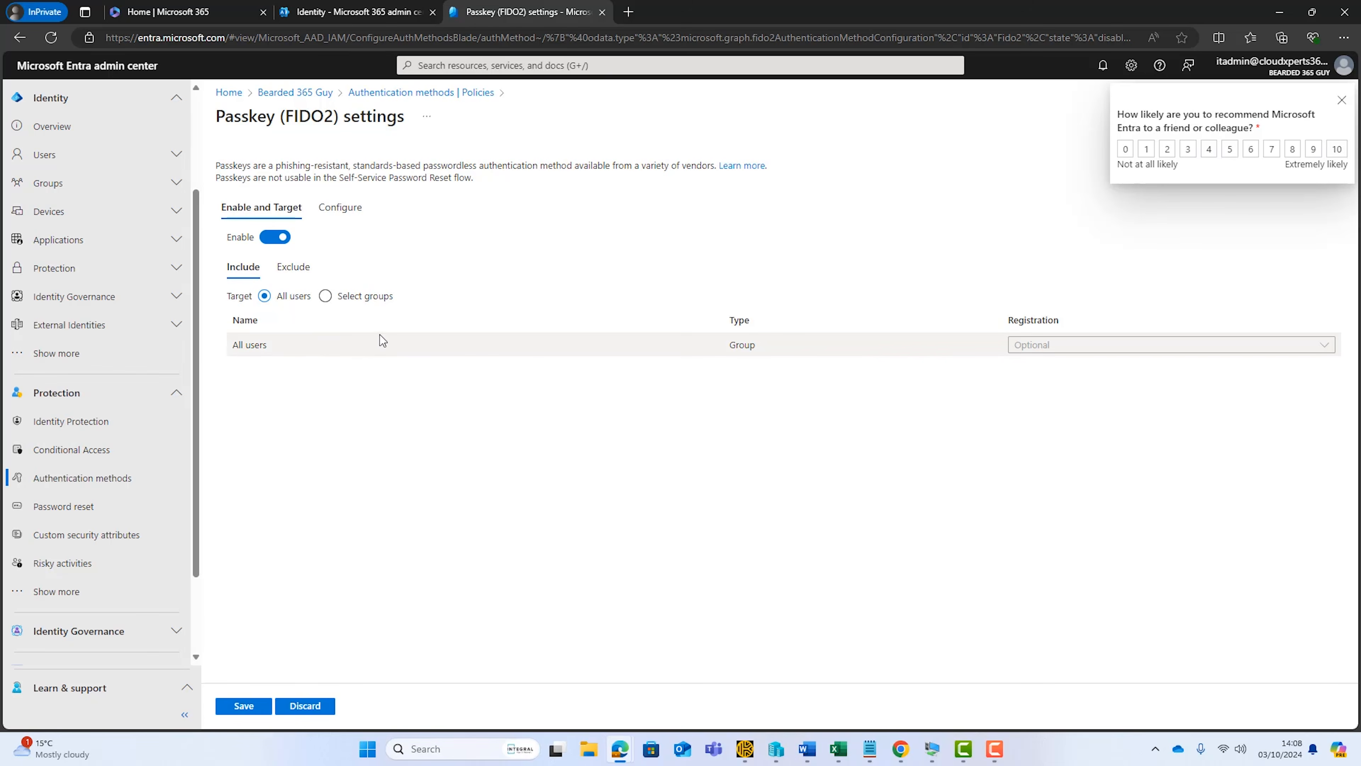
Check the Passkey (FIDO2) configuration for self-service setup and key restrictions, and save the policy enabled for all users
{"action": "left_click", "coordinate": [354, 213]}
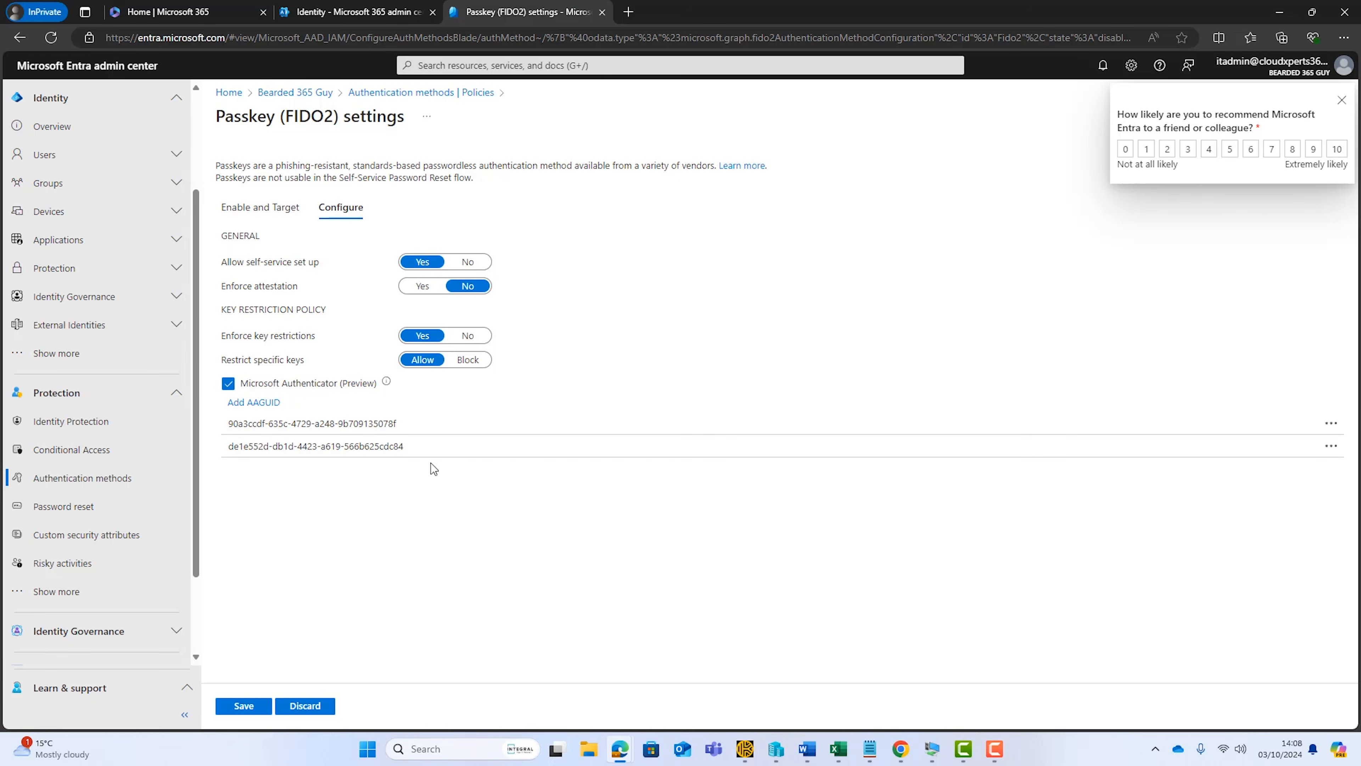
{"action": "left_click", "coordinate": [245, 705]}
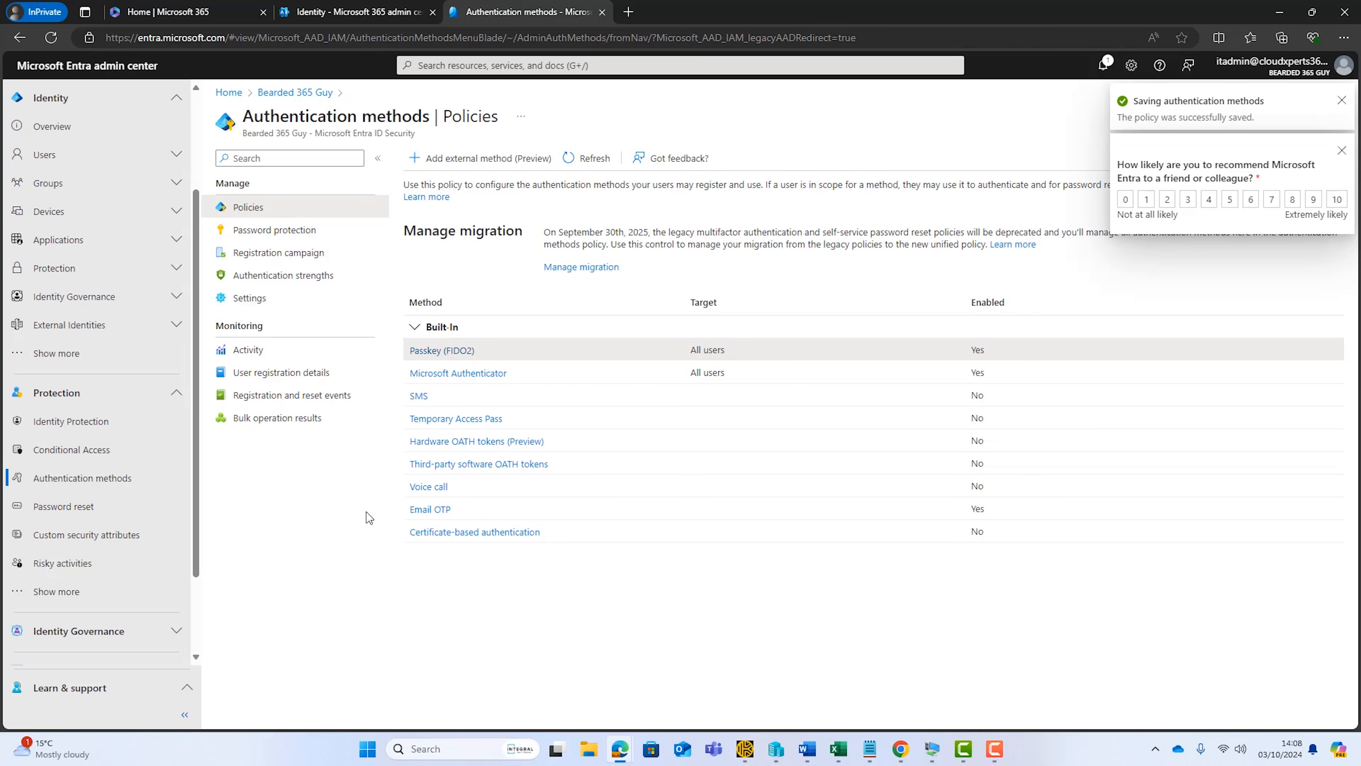
Enable the Temporary Access Pass method for all users, keep its default lifetime, length and one-time-use settings, and save the policy
{"action": "left_click", "coordinate": [441, 419]}
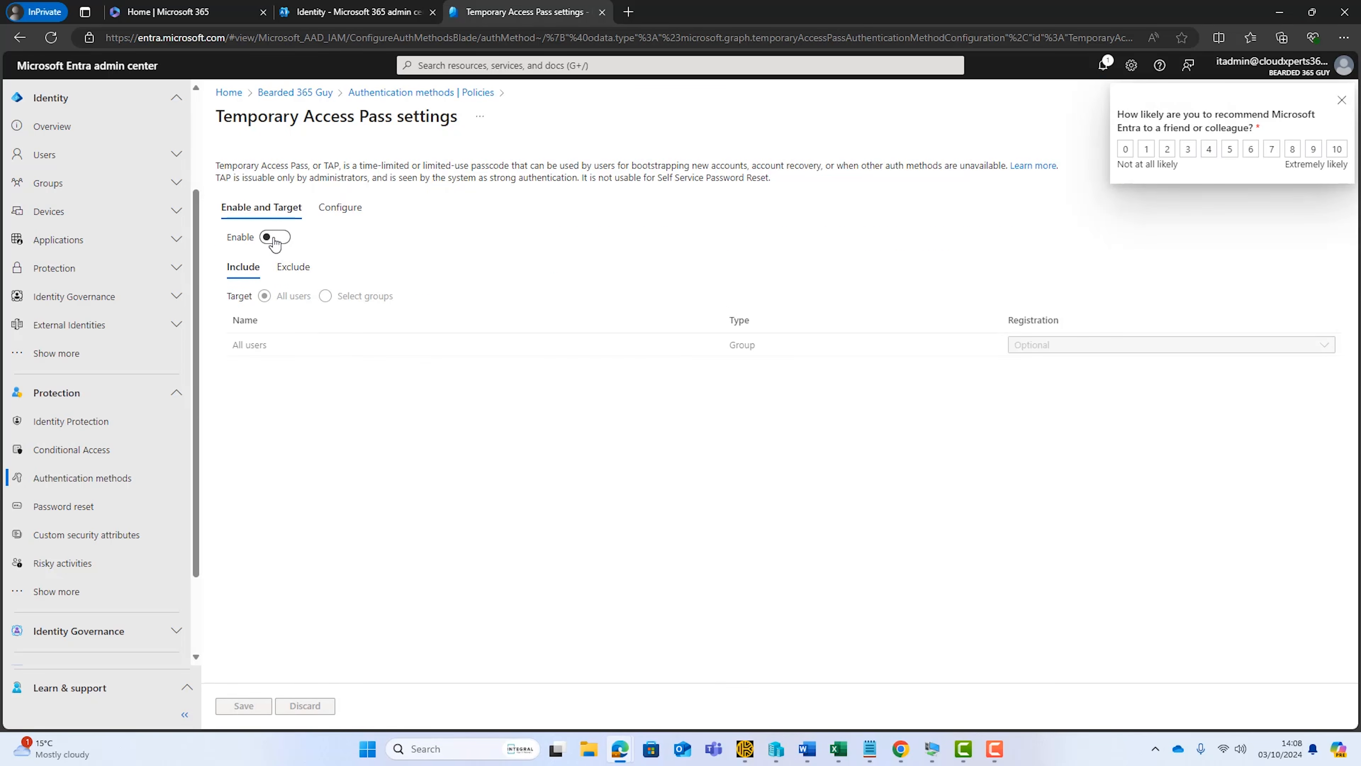
{"action": "left_click", "coordinate": [275, 239]}
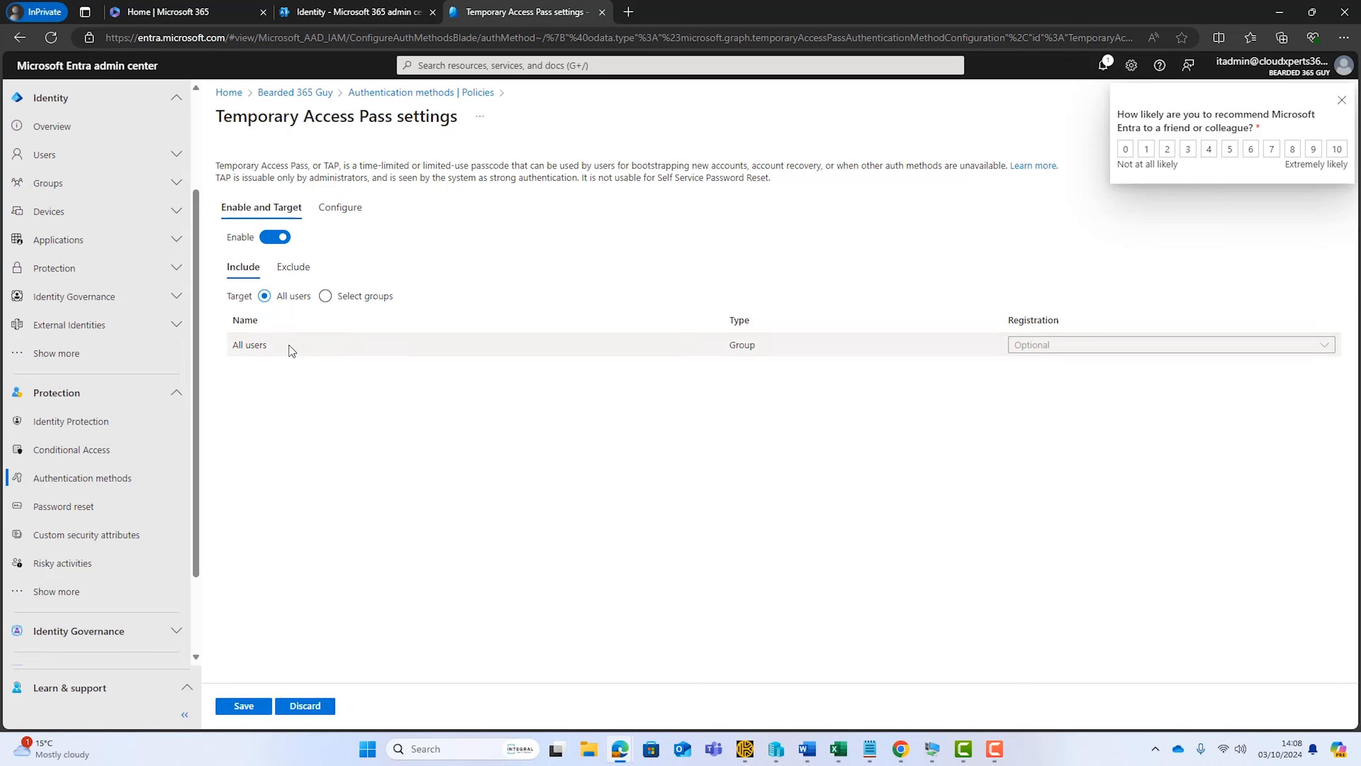
{"action": "left_click", "coordinate": [342, 211]}
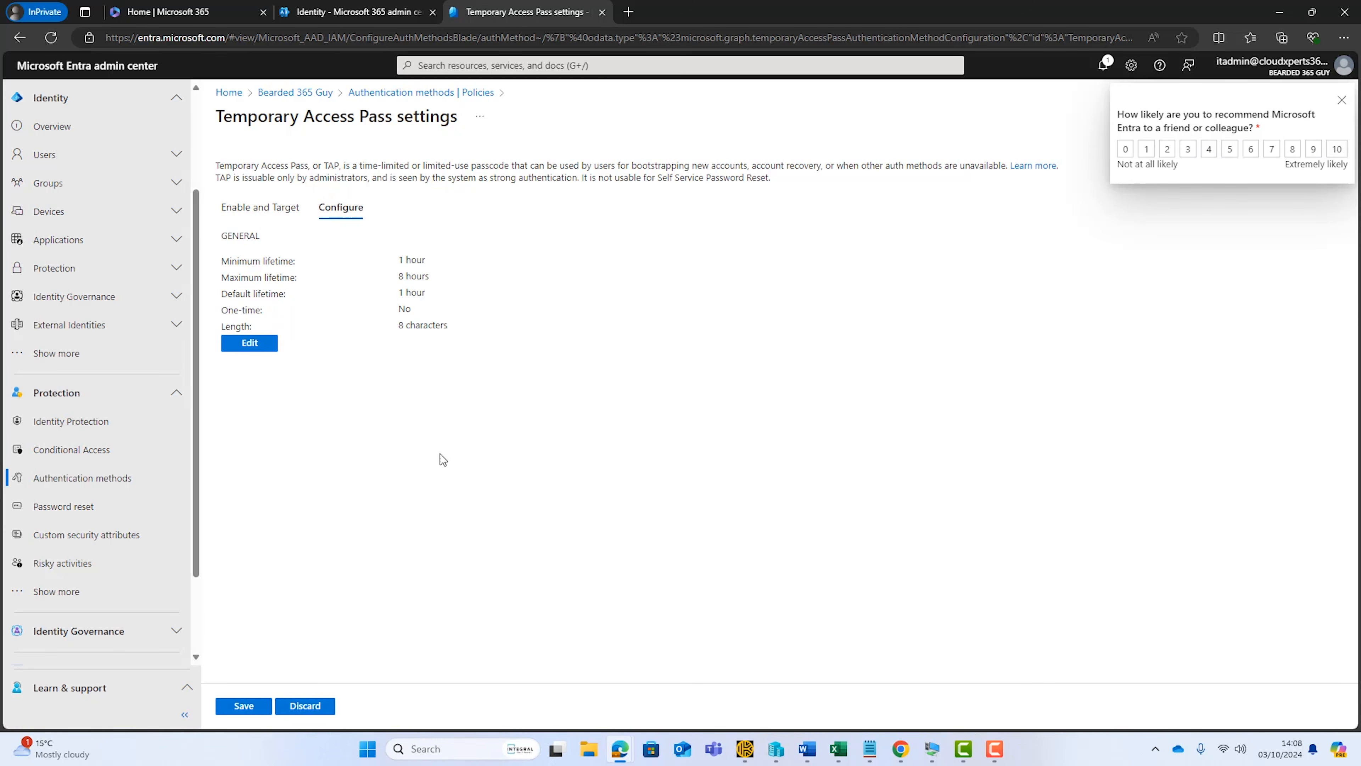
{"action": "left_click", "coordinate": [1342, 100]}
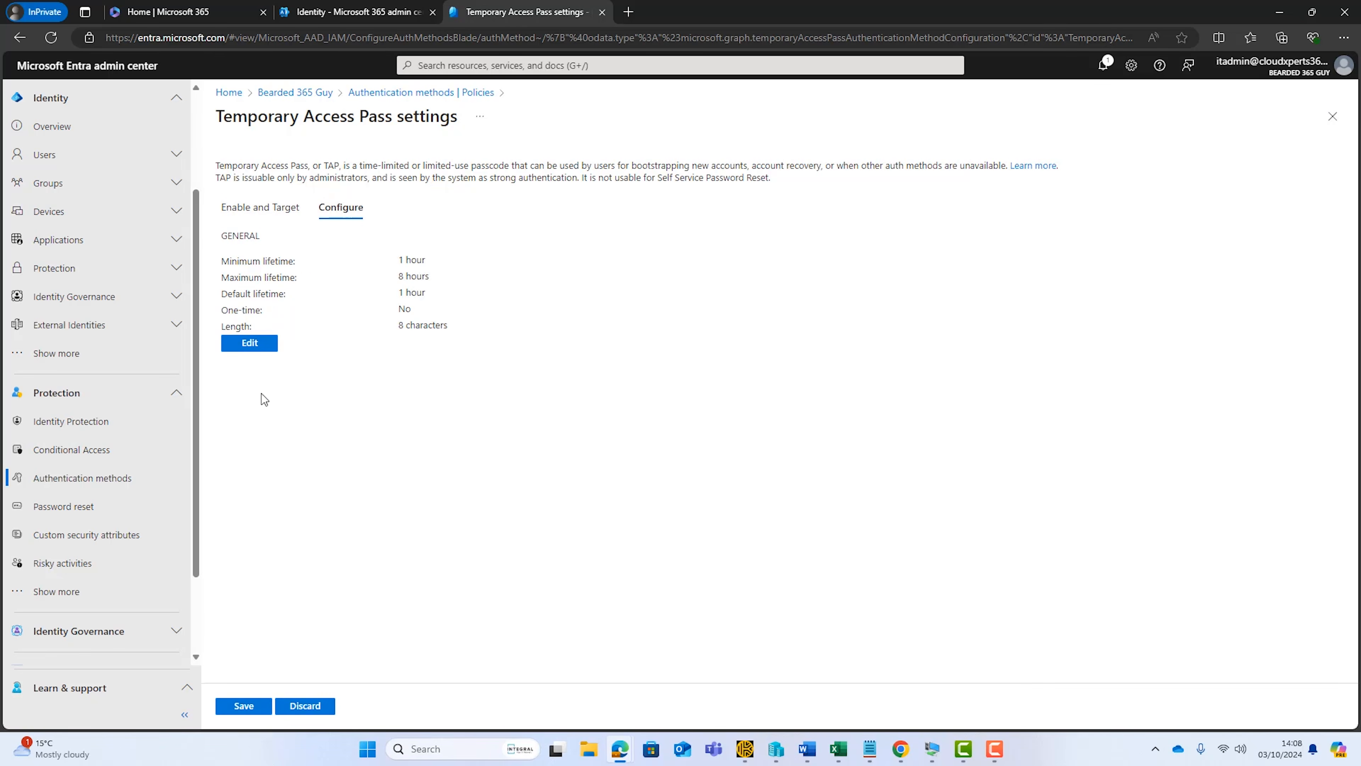
{"action": "left_click", "coordinate": [239, 345]}
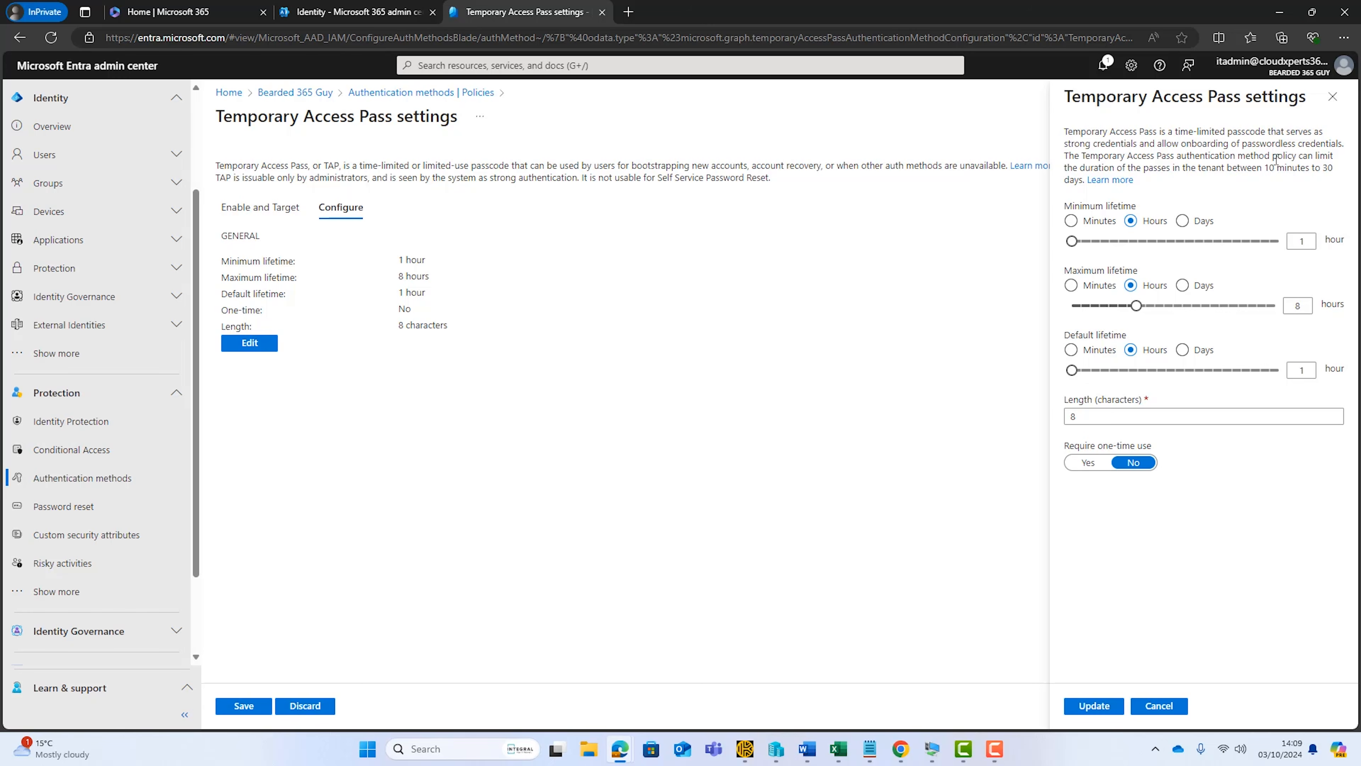
{"action": "left_click", "coordinate": [1103, 704]}
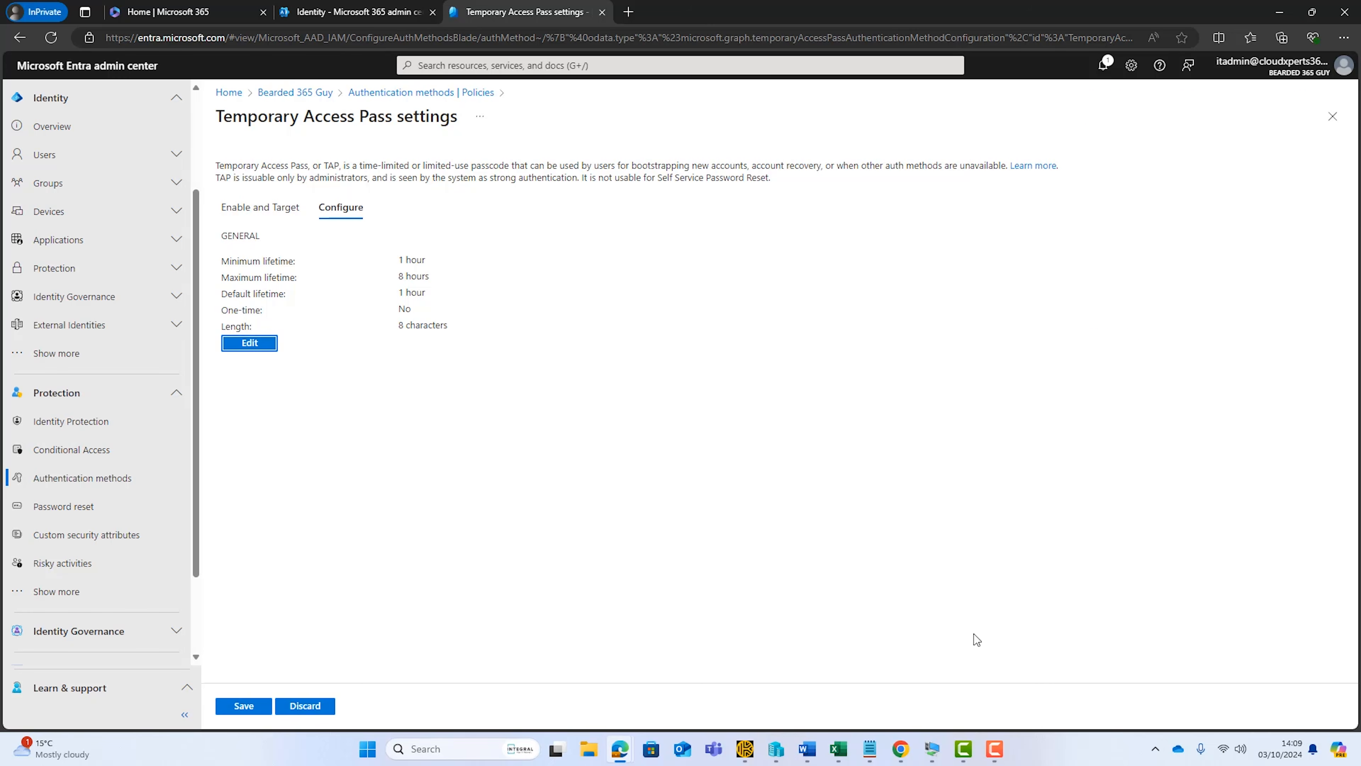
{"action": "left_click", "coordinate": [256, 709]}
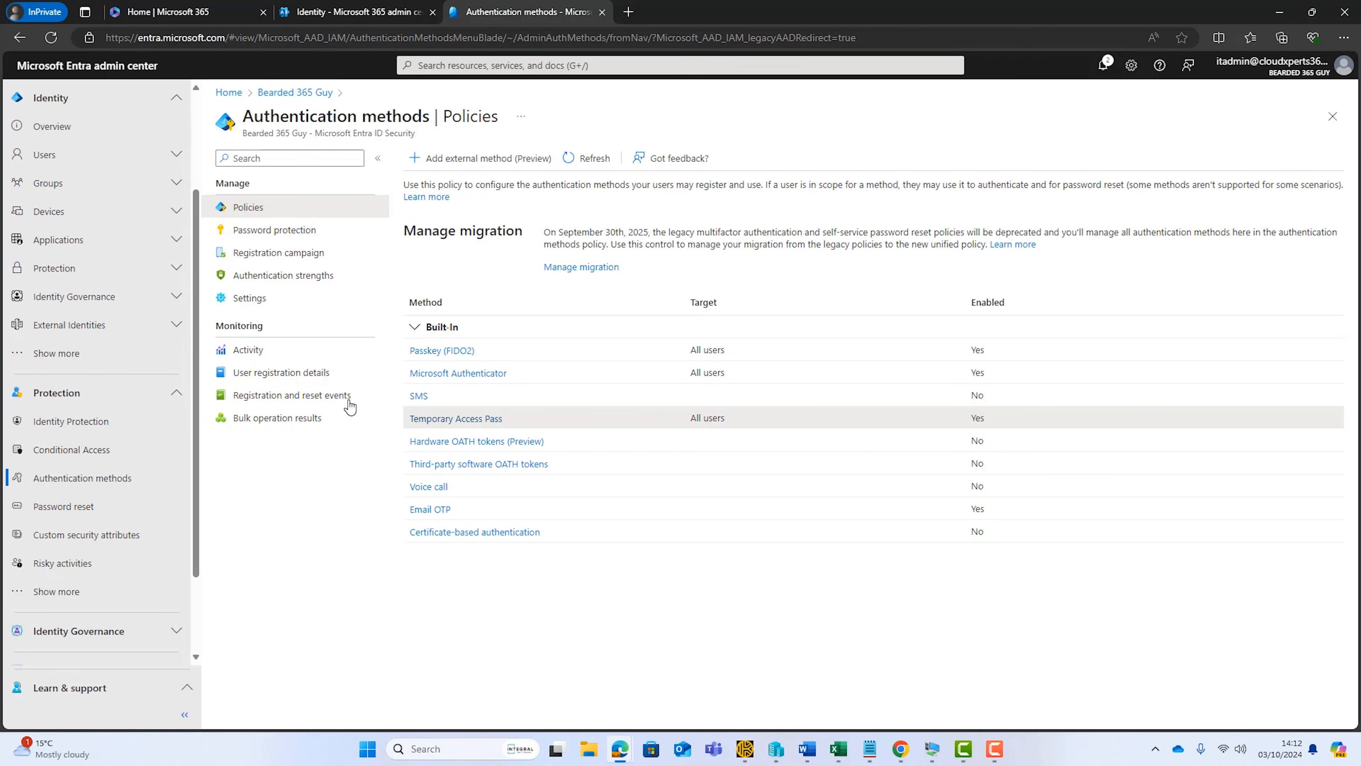
Examine which authentication flows the built-in Multifactor authentication, Passwordless MFA and Phishing-resistant MFA strengths allow
{"action": "left_click", "coordinate": [261, 279]}
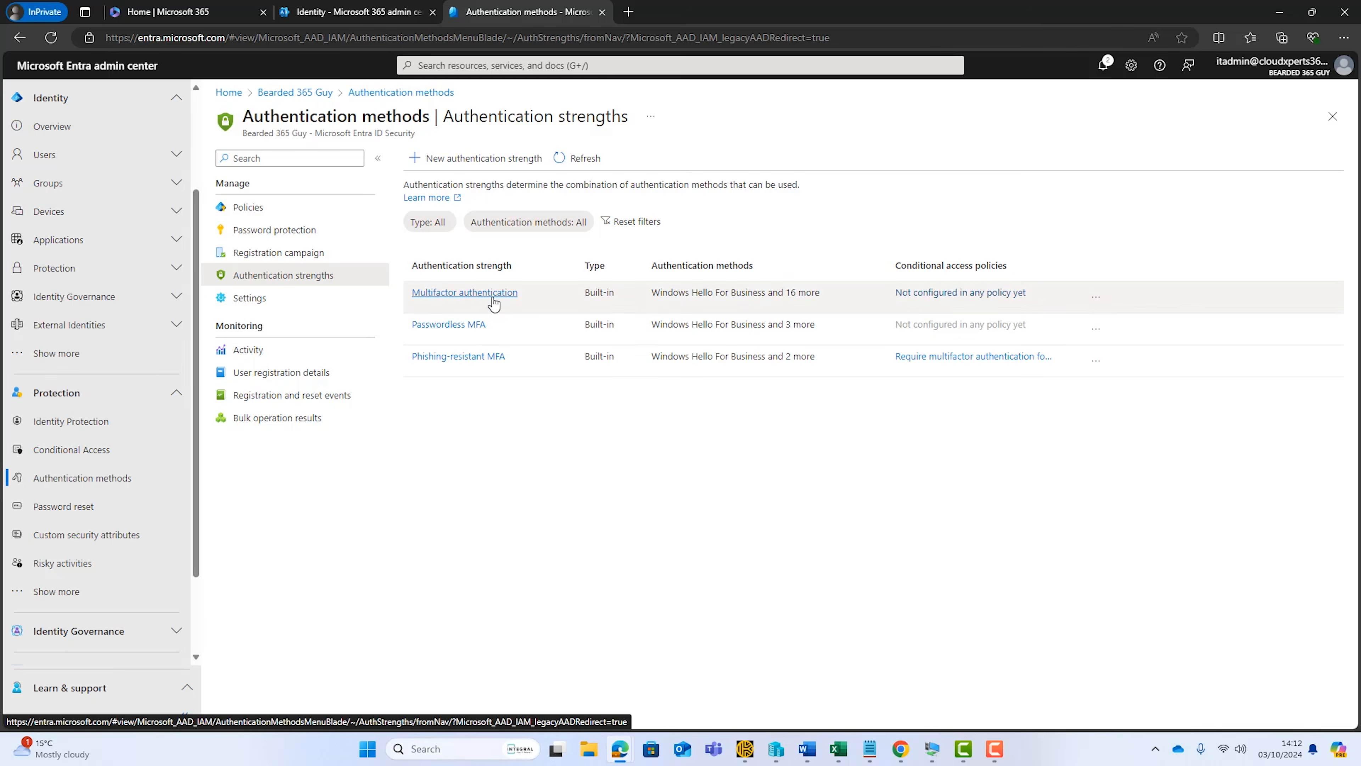
{"action": "left_click", "coordinate": [517, 301]}
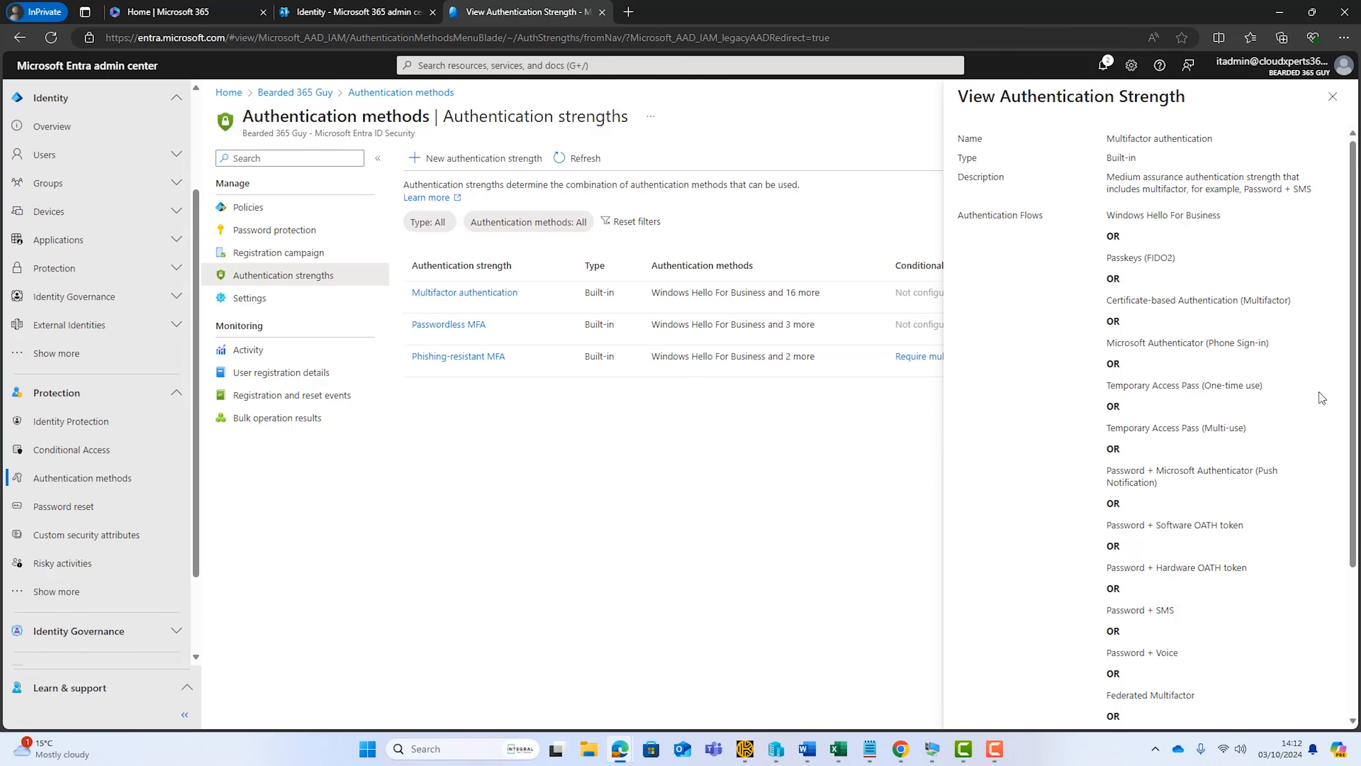
{"action": "scroll", "coordinate": [1045, 367], "scroll_direction": "down", "scroll_amount": 3}
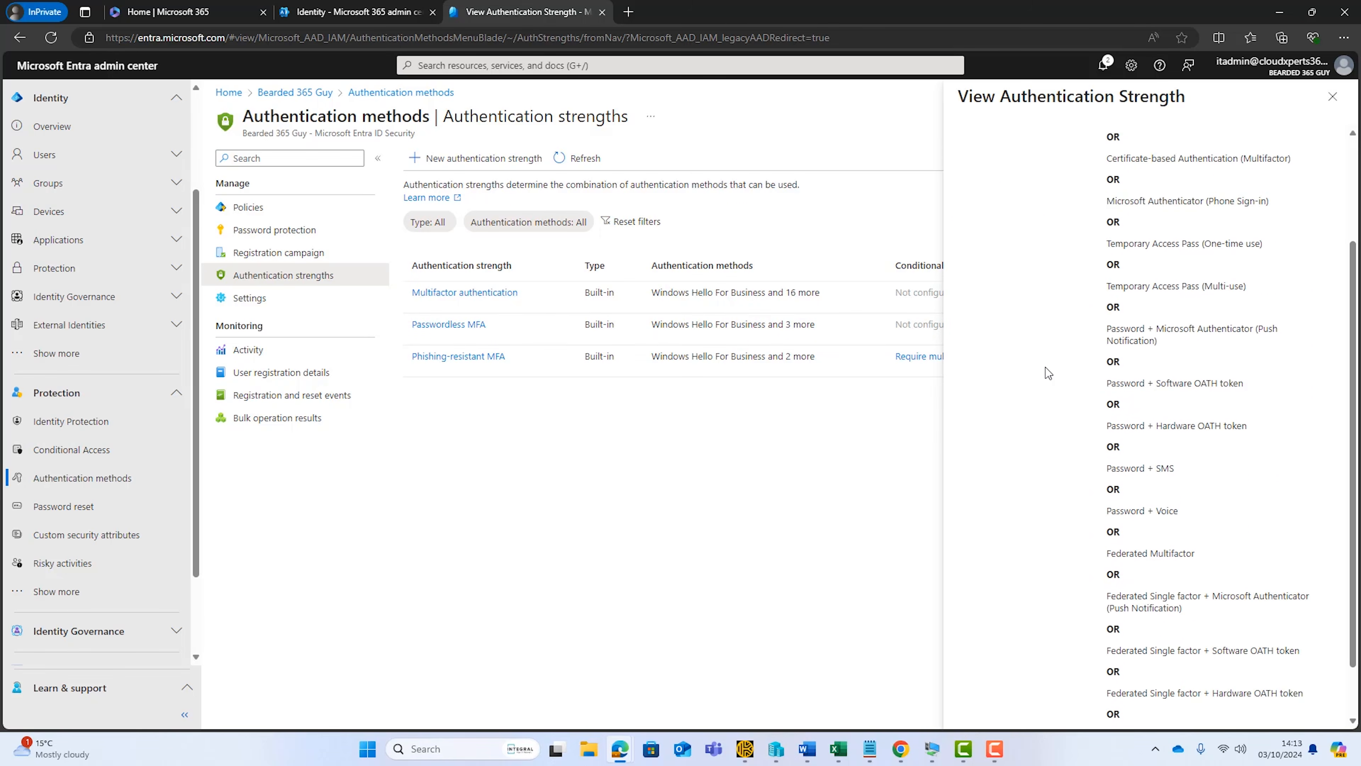
{"action": "scroll", "coordinate": [1061, 348], "scroll_direction": "down", "scroll_amount": 1}
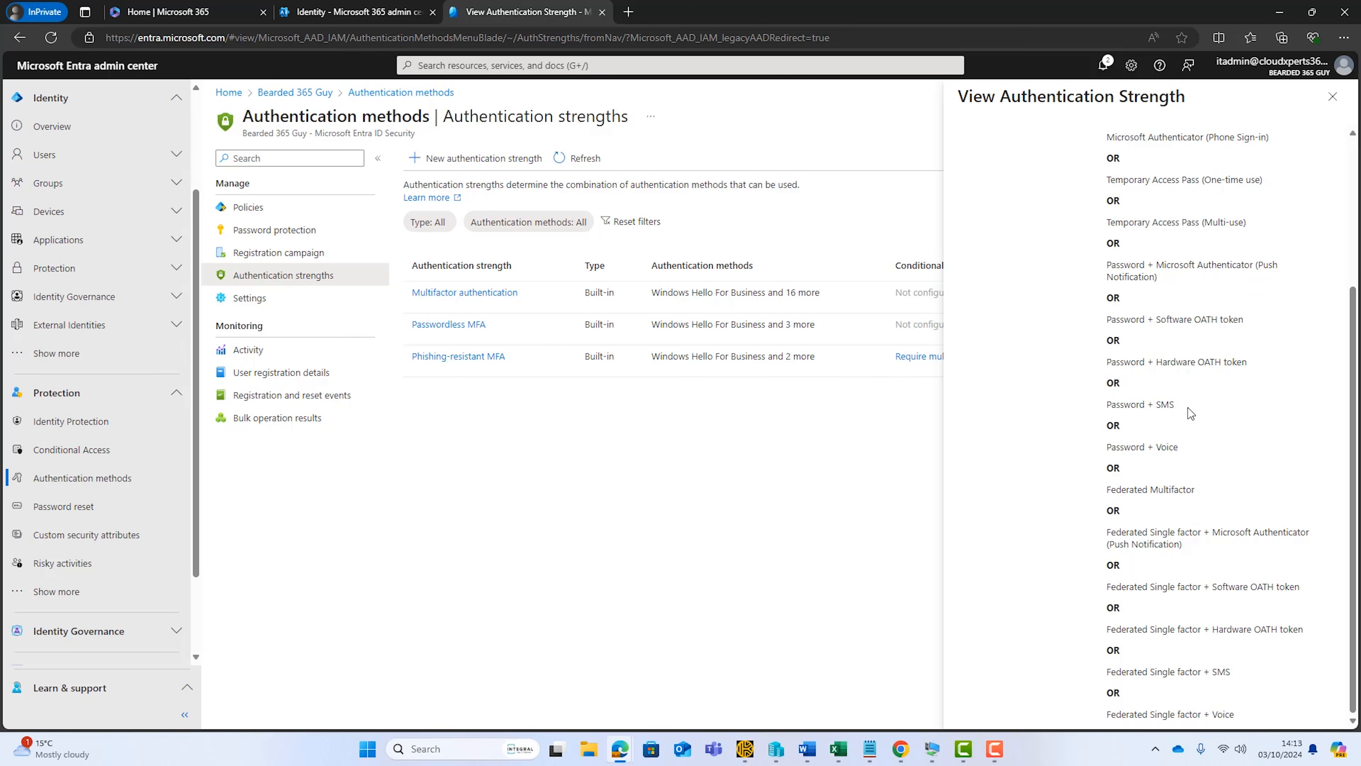
{"action": "left_click", "coordinate": [1333, 96]}
{"action": "left_click", "coordinate": [475, 328]}
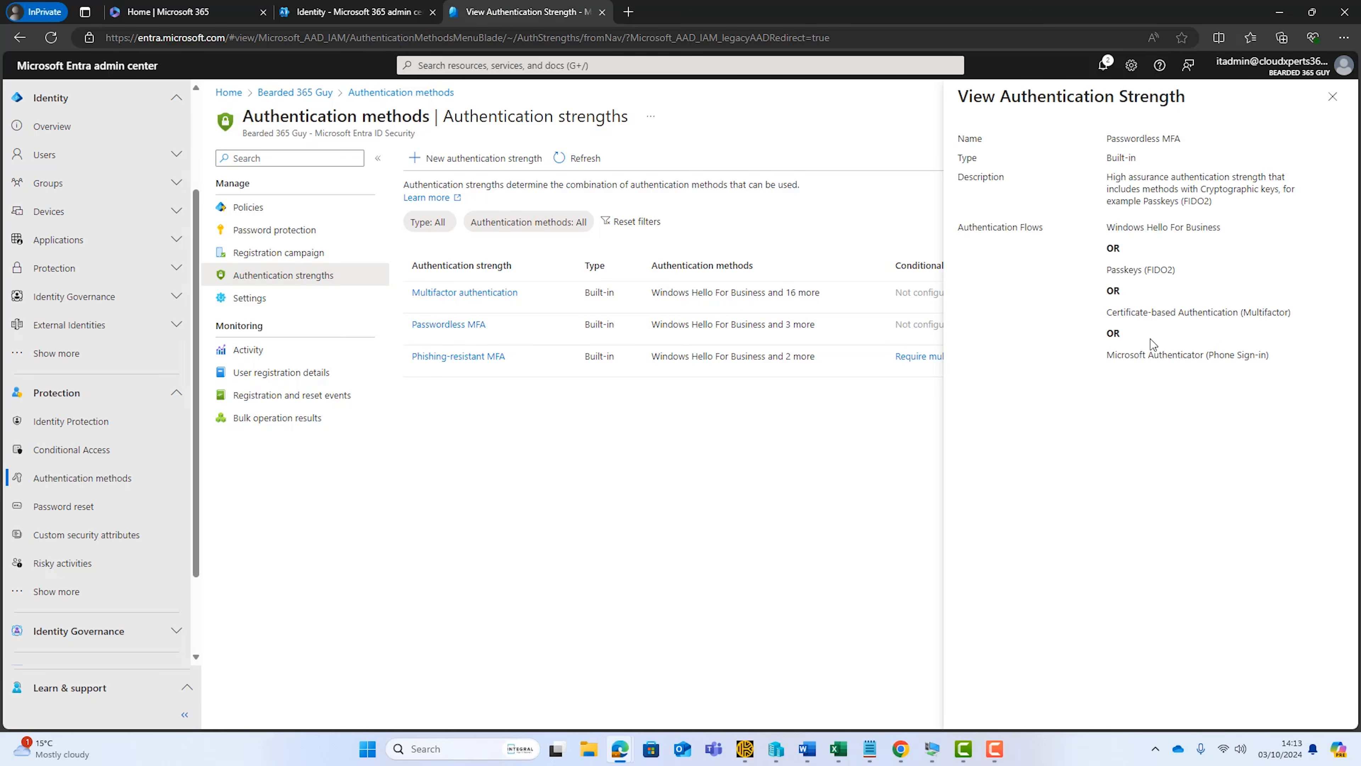
{"action": "left_click", "coordinate": [1333, 97]}
{"action": "left_click", "coordinate": [497, 358]}
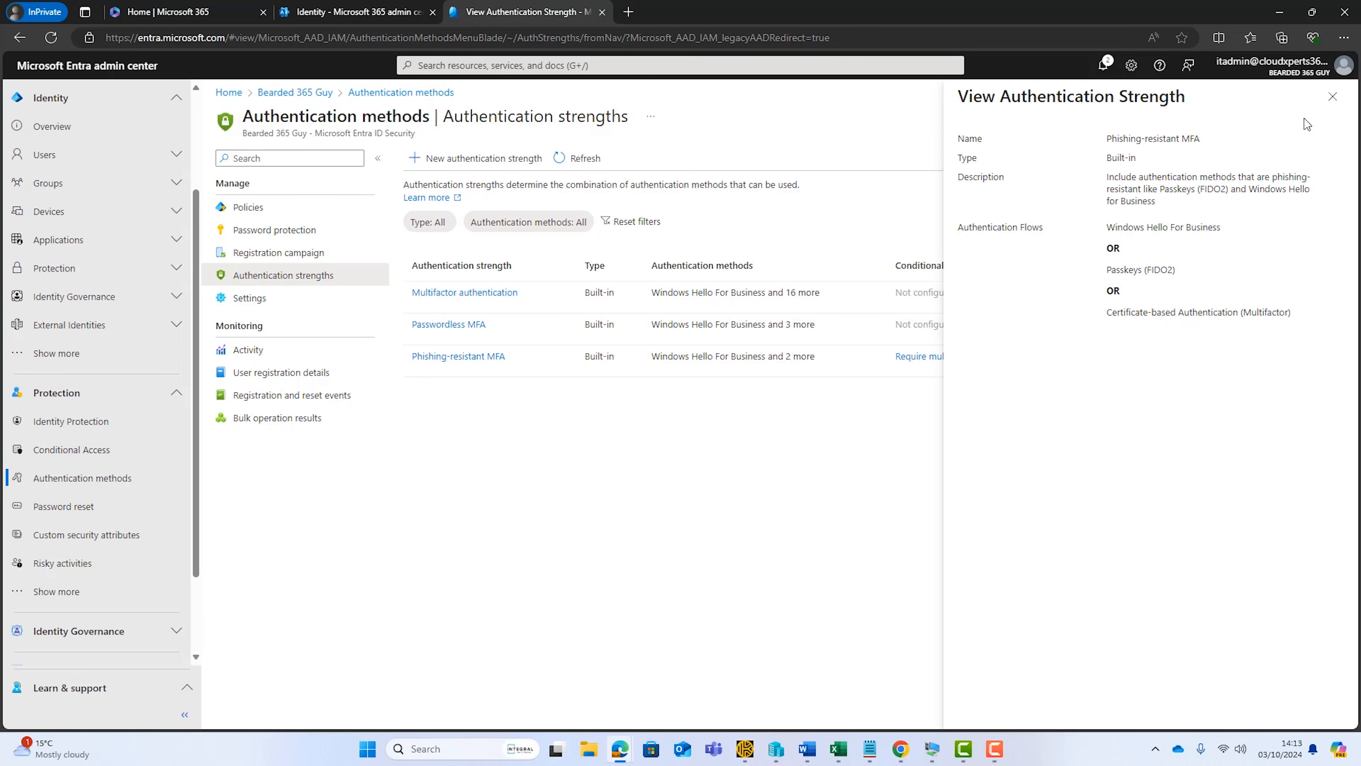
{"action": "left_click", "coordinate": [1333, 96]}
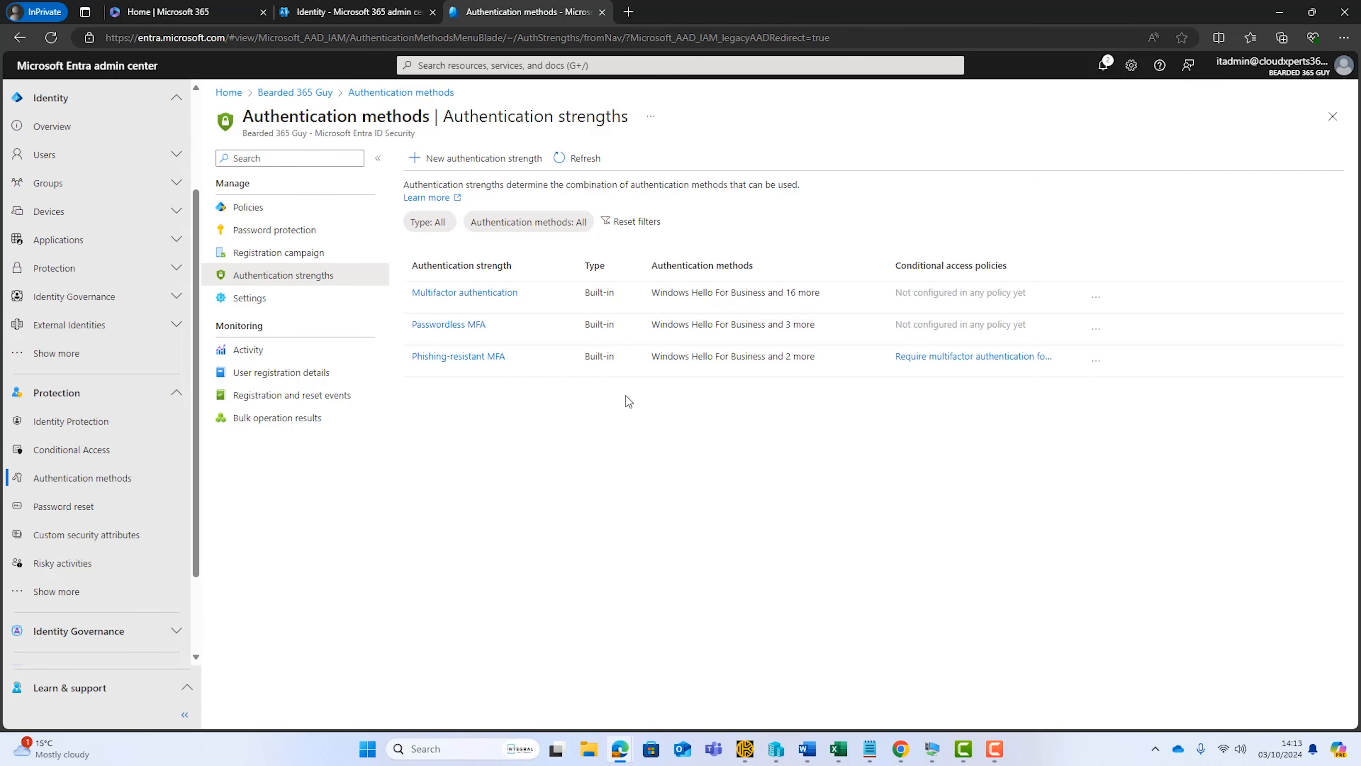
Start a new custom authentication strength and name it "Company Auth Strength"
{"action": "left_click", "coordinate": [448, 159]}
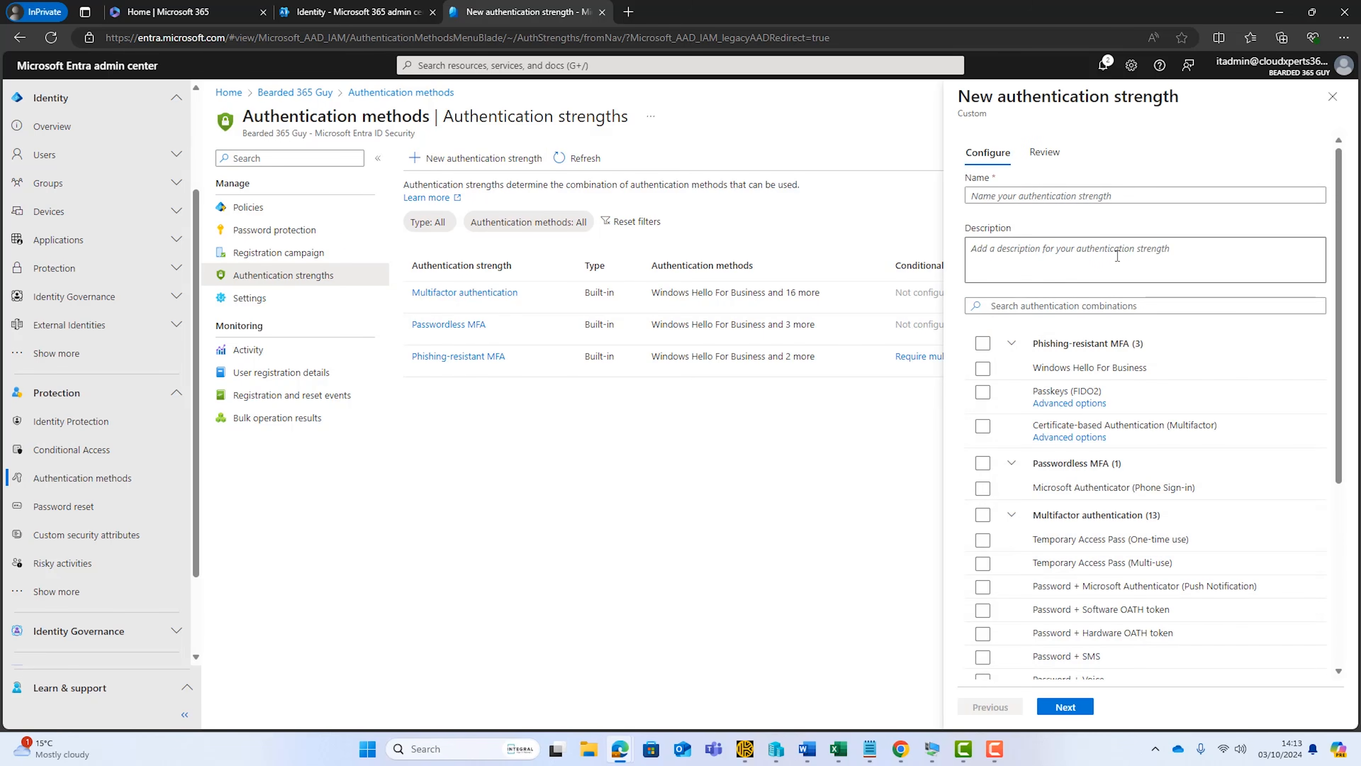
{"action": "left_click", "coordinate": [1027, 197]}
{"action": "type", "text": "Company Auth Strength"}
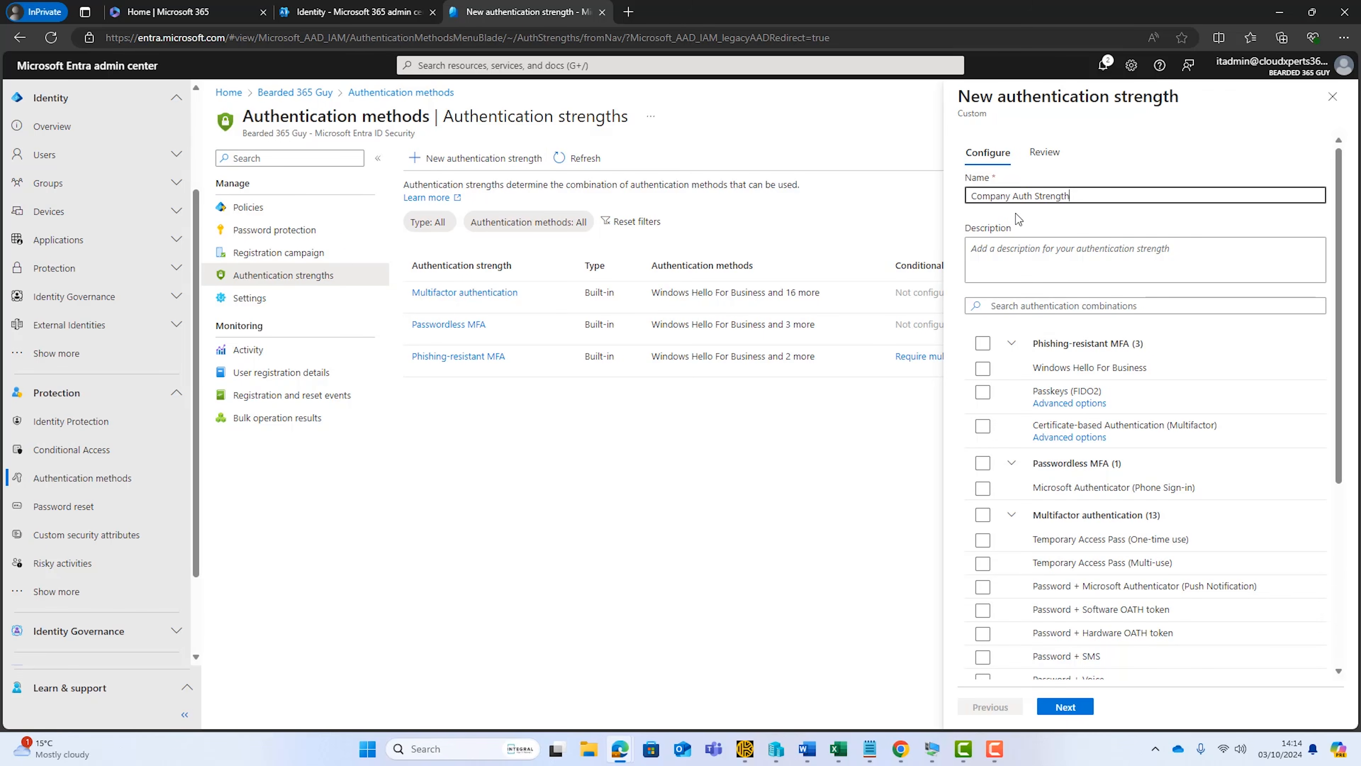
Allow Windows Hello For Business, Passkeys (FIDO2), multifactor Certificate-based Authentication, and one-time and multi-use Temporary Access Pass, and create the authentication strength
{"action": "left_click", "coordinate": [983, 370]}
{"action": "left_click", "coordinate": [982, 369]}
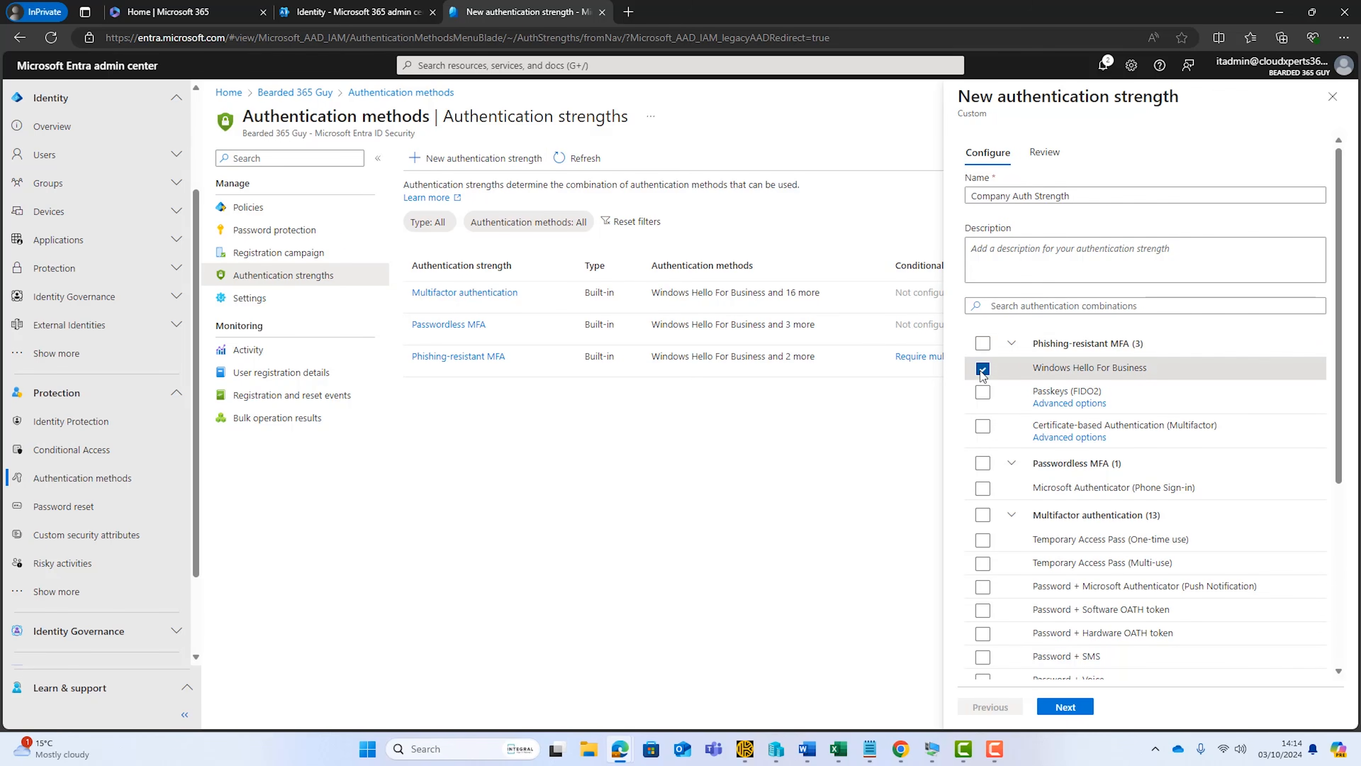
{"action": "left_click", "coordinate": [982, 392]}
{"action": "left_click", "coordinate": [984, 427]}
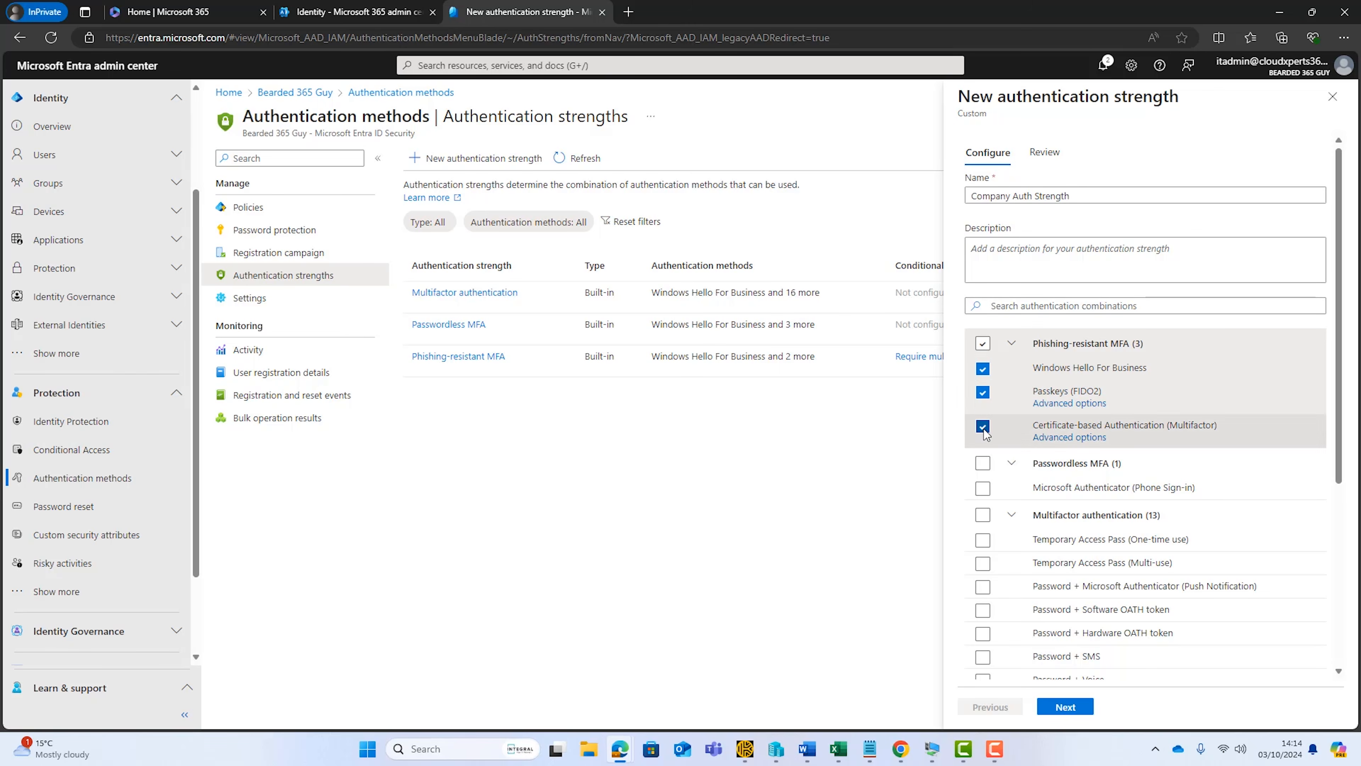
{"action": "left_click", "coordinate": [983, 540]}
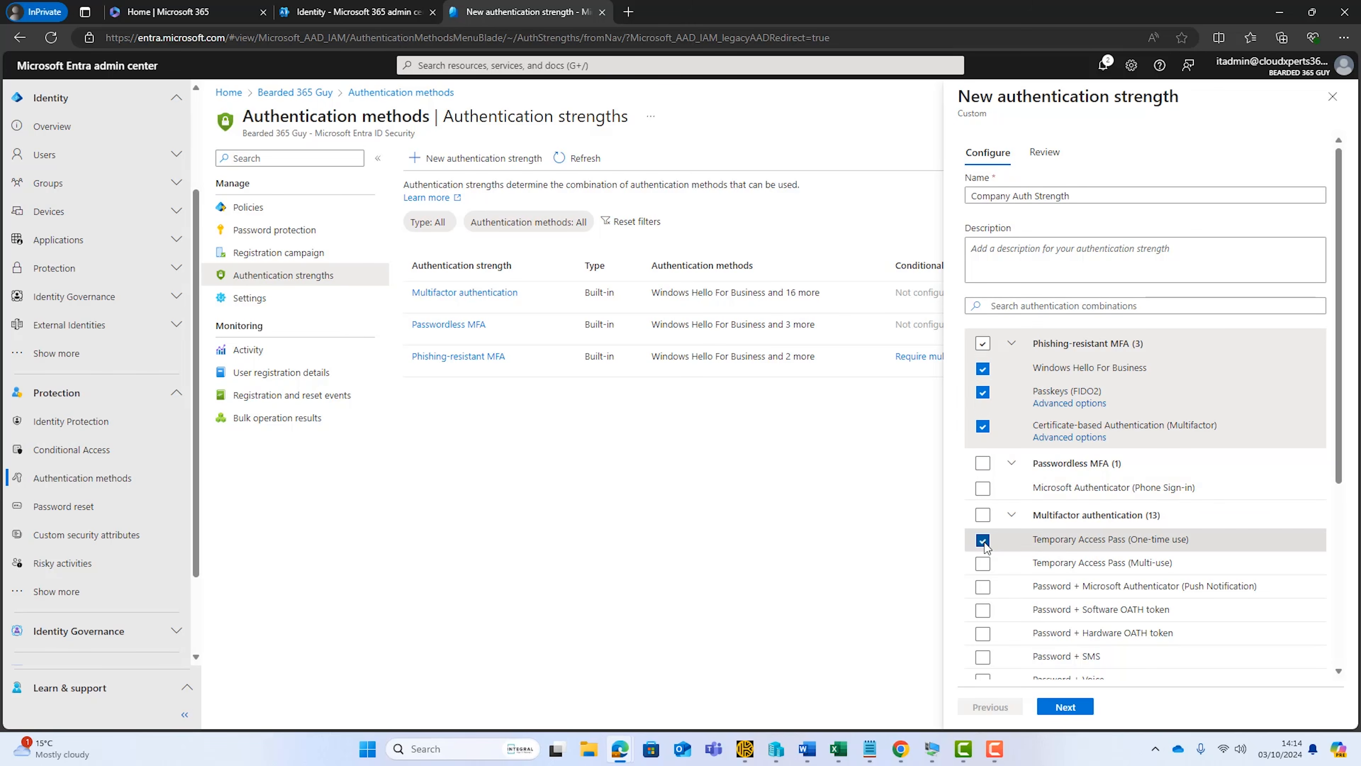
{"action": "left_click", "coordinate": [983, 563]}
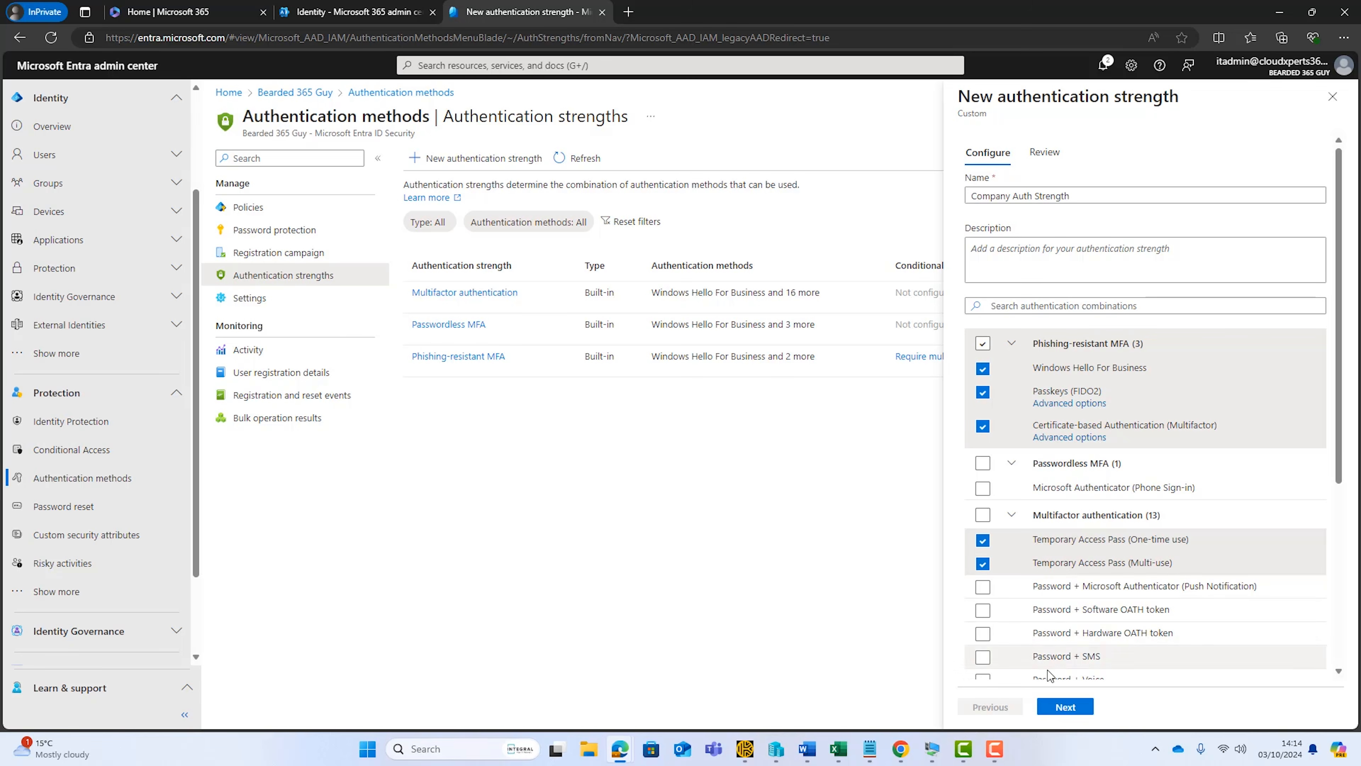
{"action": "scroll", "coordinate": [1106, 543], "scroll_direction": "down", "scroll_amount": 5}
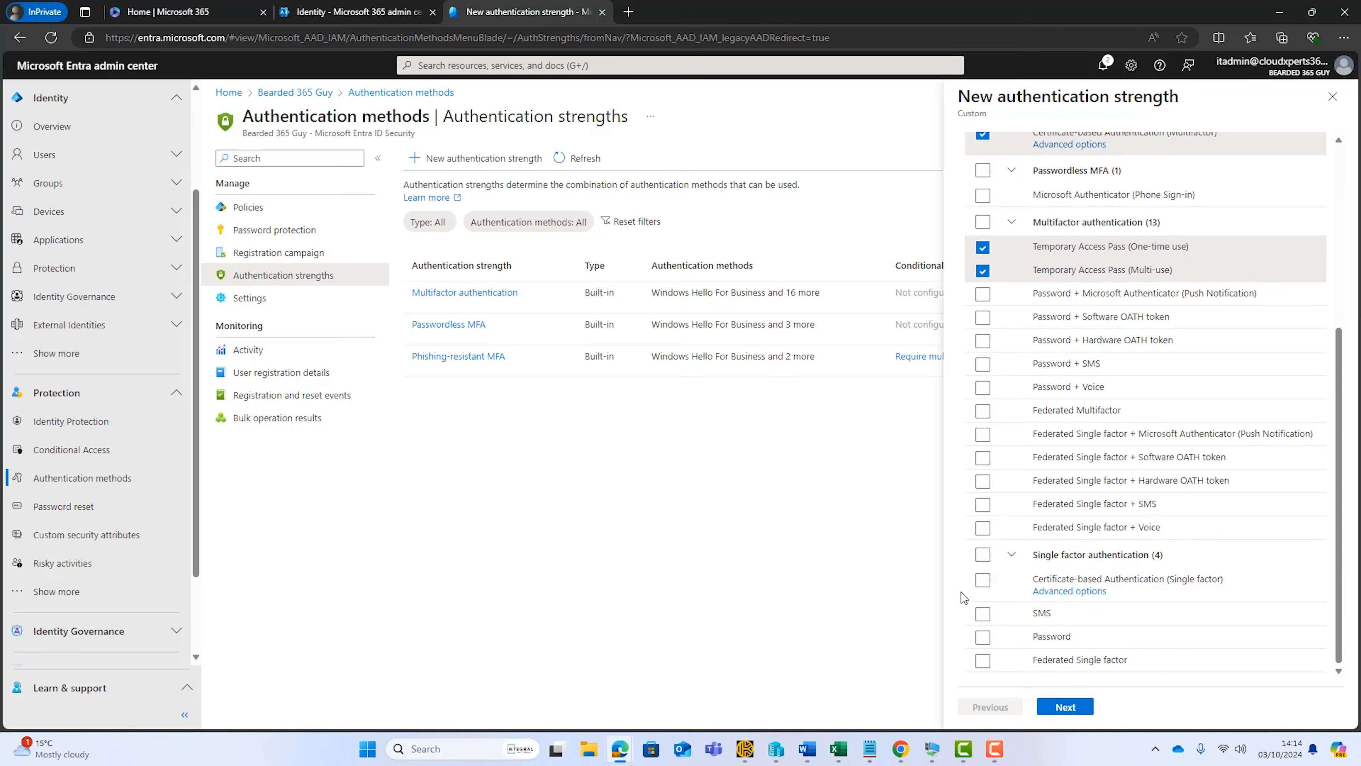
{"action": "left_click", "coordinate": [1064, 707]}
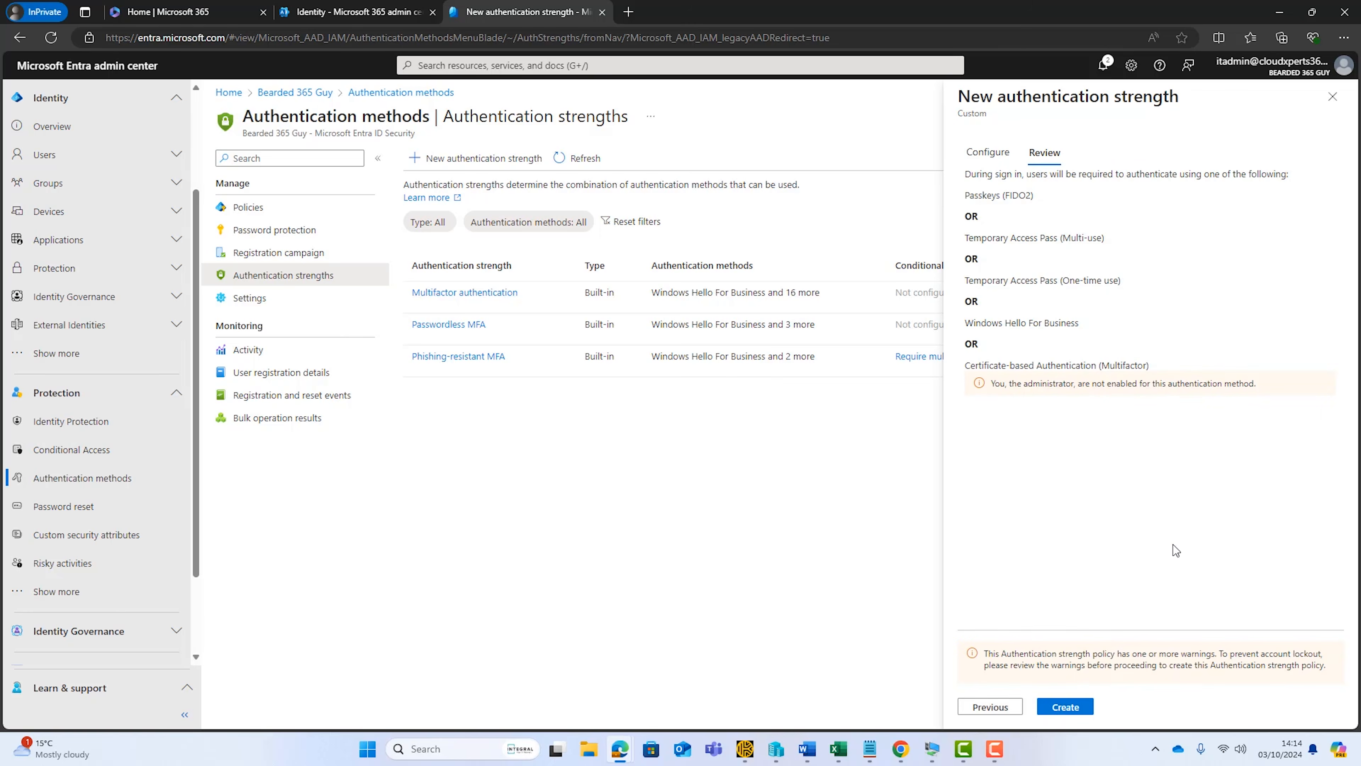
{"action": "left_click", "coordinate": [1065, 706]}
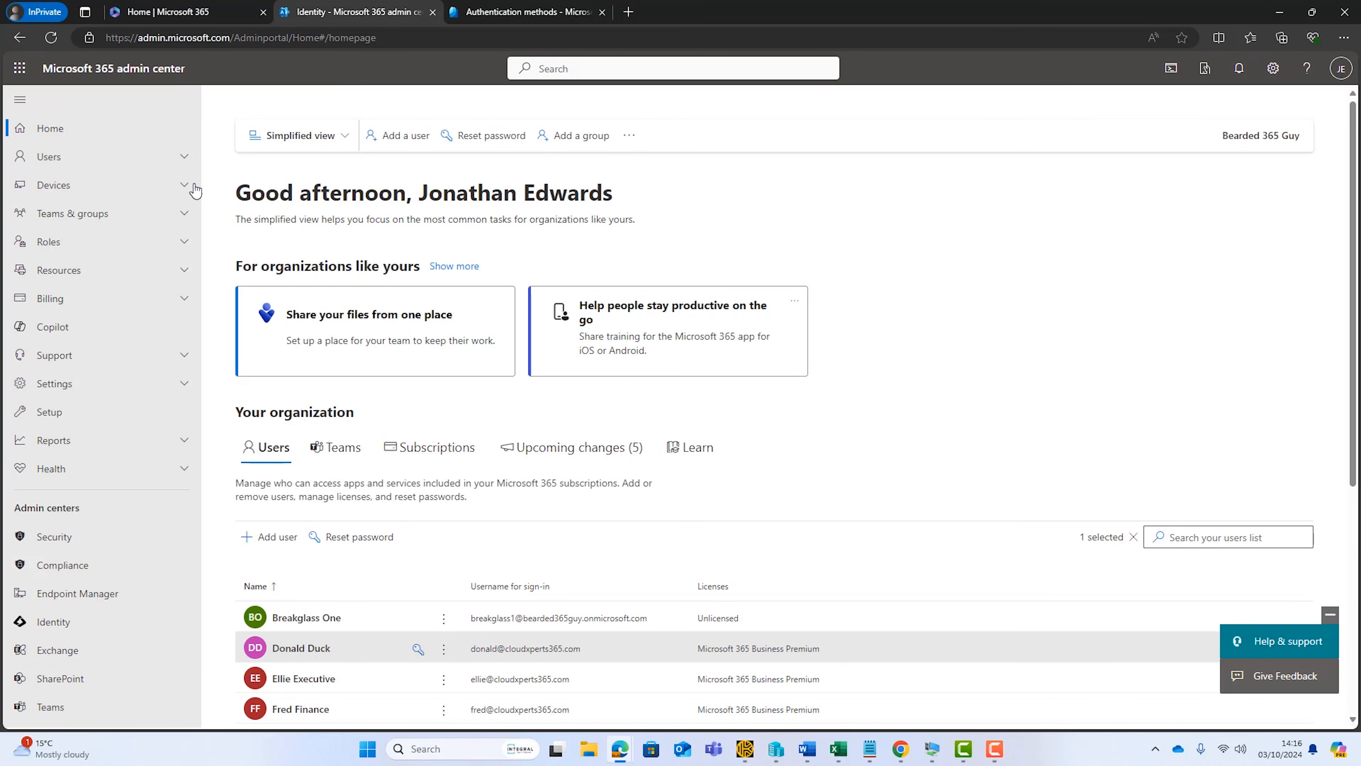
Add a user on cloudxperts365.com with a full name, username and manually set account password, requiring no password change at first sign-in
{"action": "left_click", "coordinate": [173, 154]}
{"action": "left_click", "coordinate": [104, 183]}
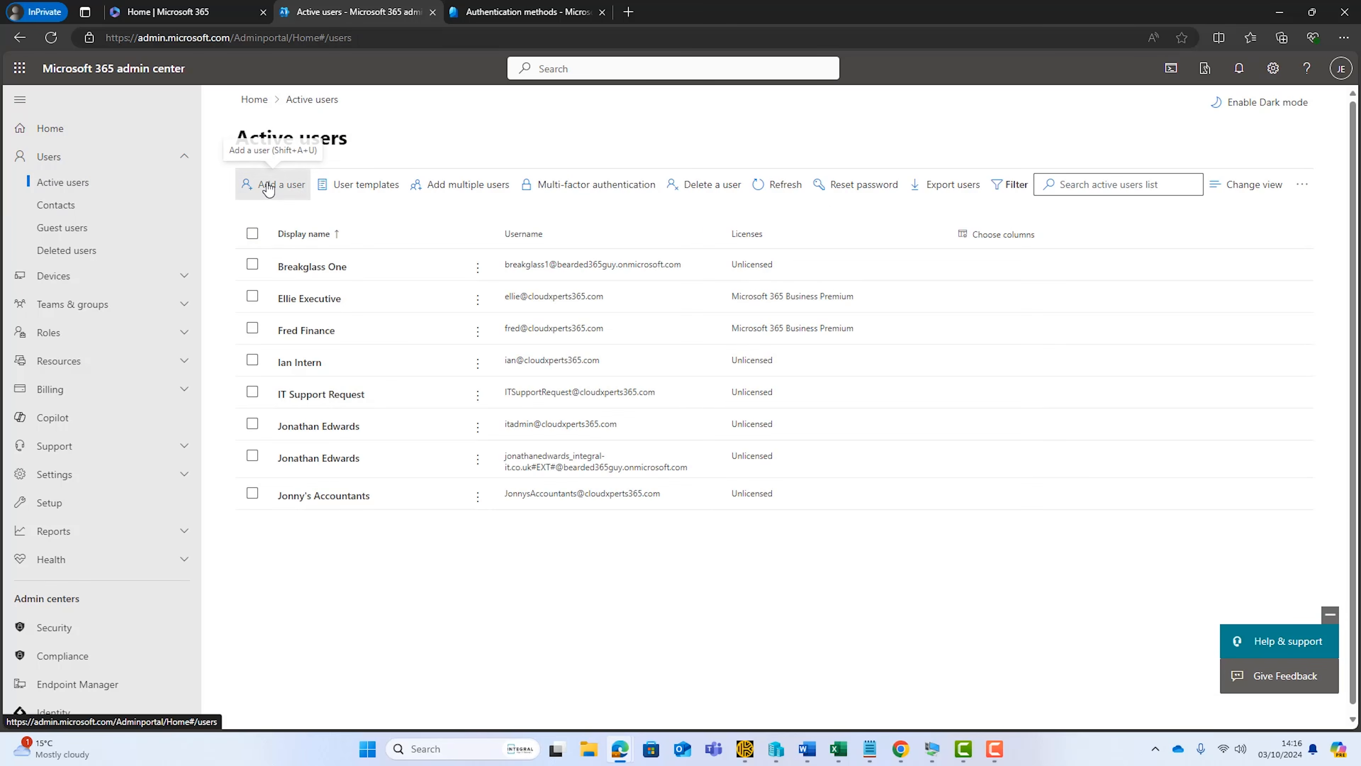
{"action": "left_click", "coordinate": [268, 189]}
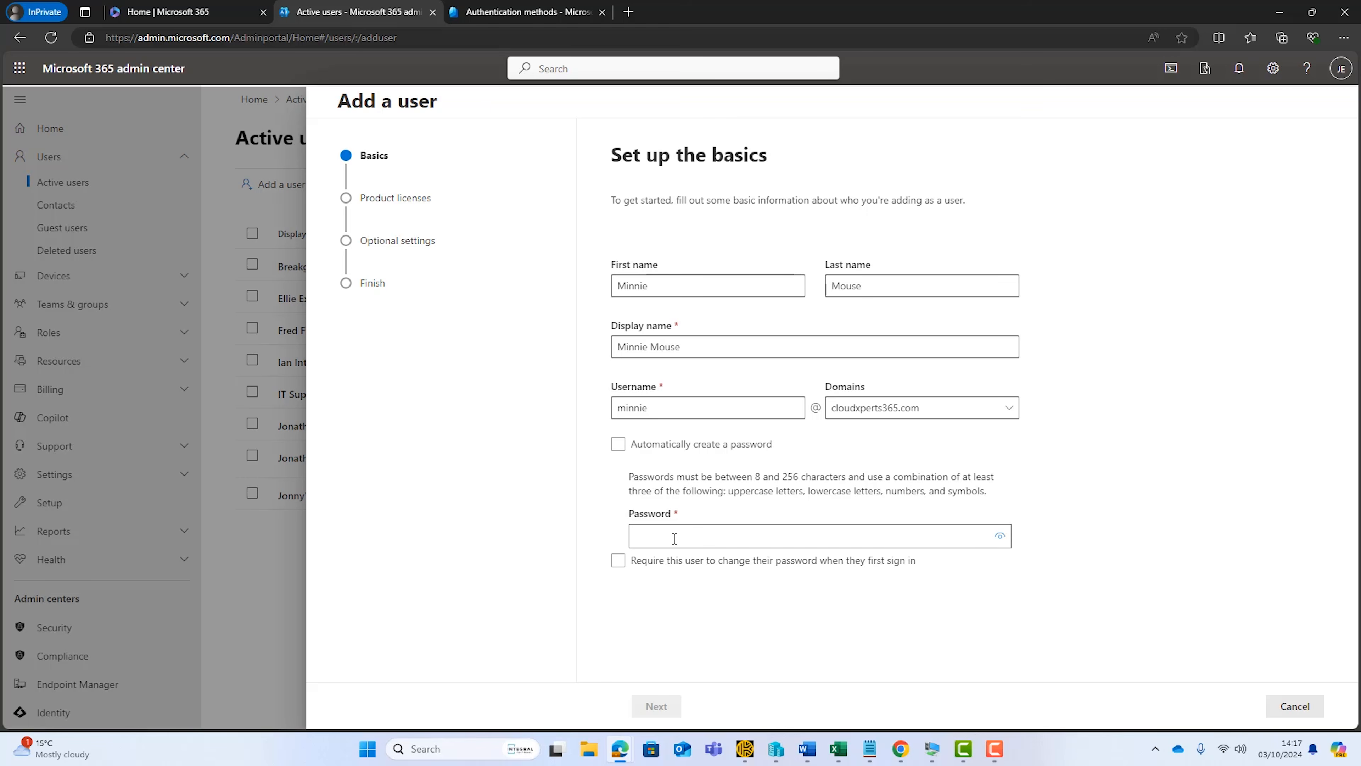
{"action": "key", "text": "ctrl+v"}
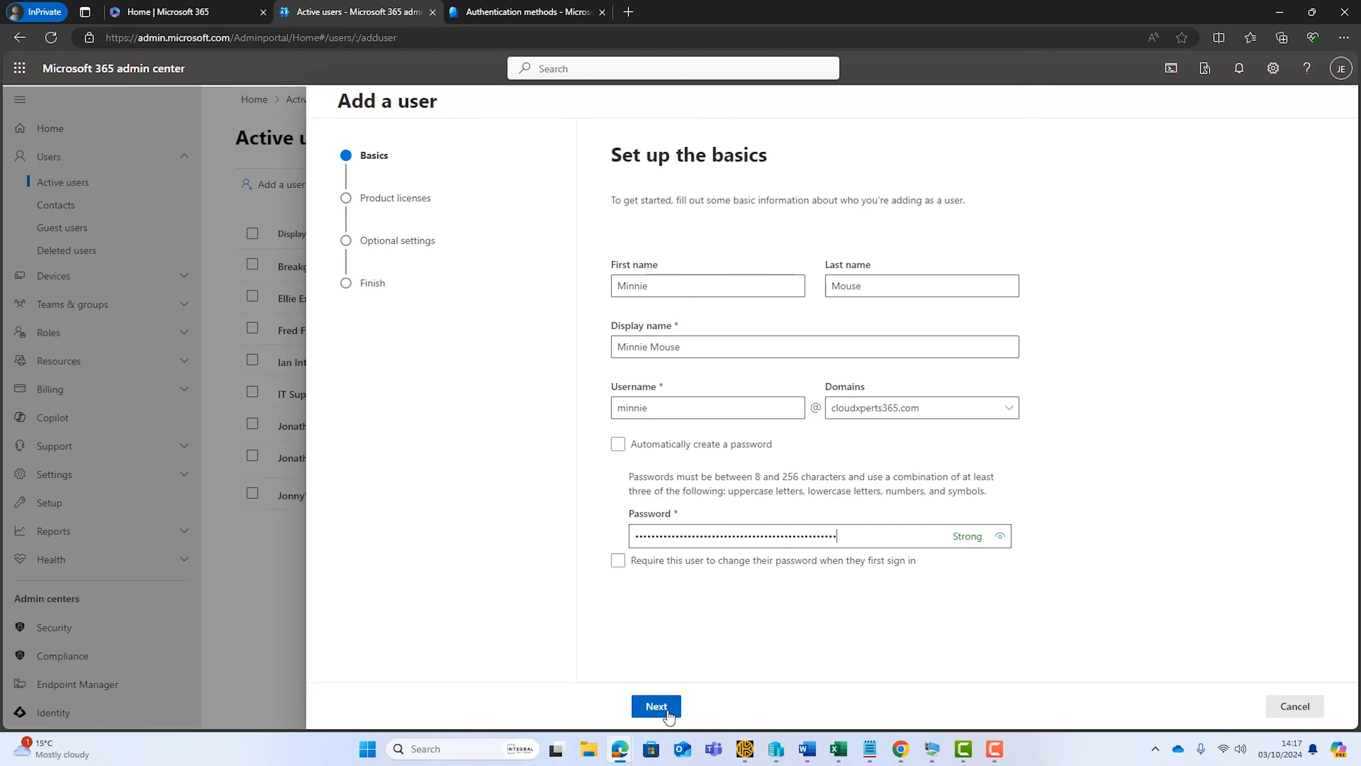
{"action": "left_click", "coordinate": [655, 705]}
Assign the new user a Microsoft 365 Business Premium license, leave the optional settings at their defaults, and finish adding the user
{"action": "left_click", "coordinate": [637, 459]}
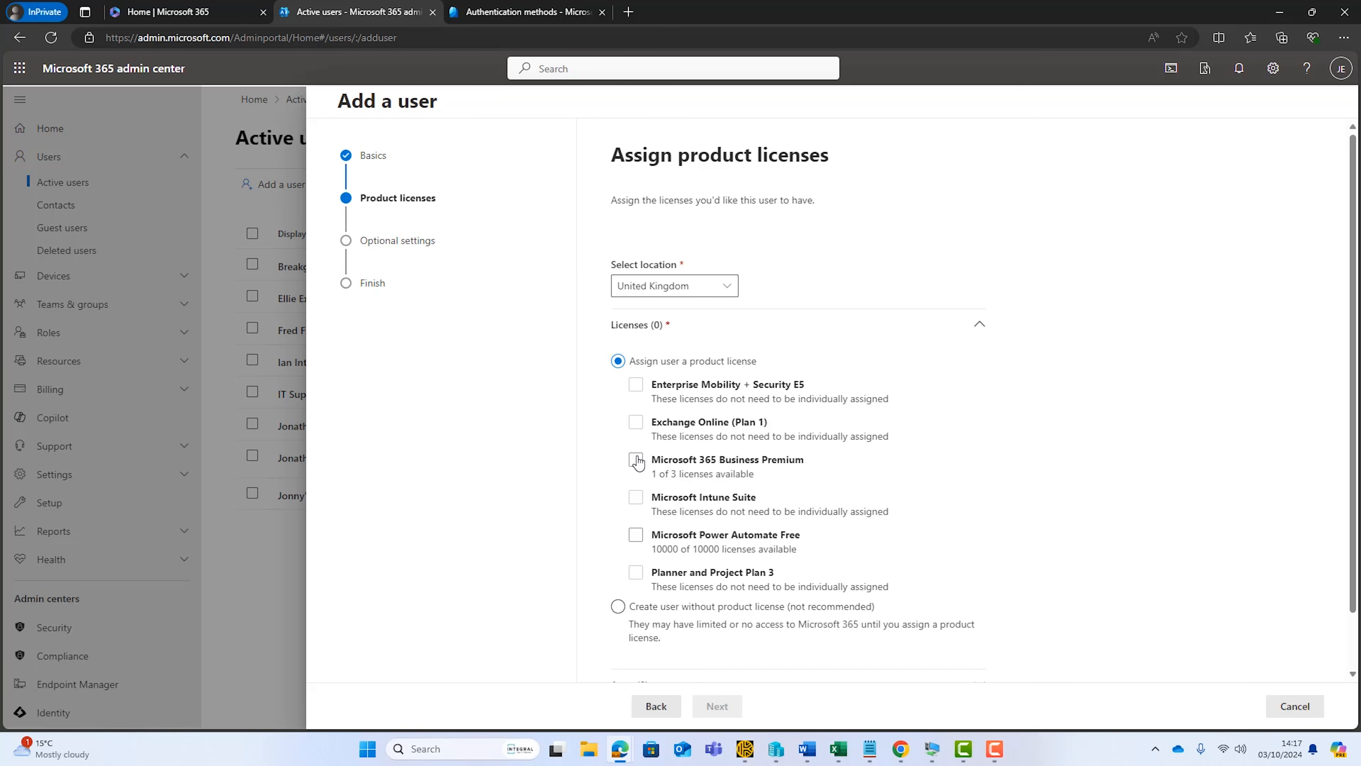
{"action": "left_click", "coordinate": [716, 706]}
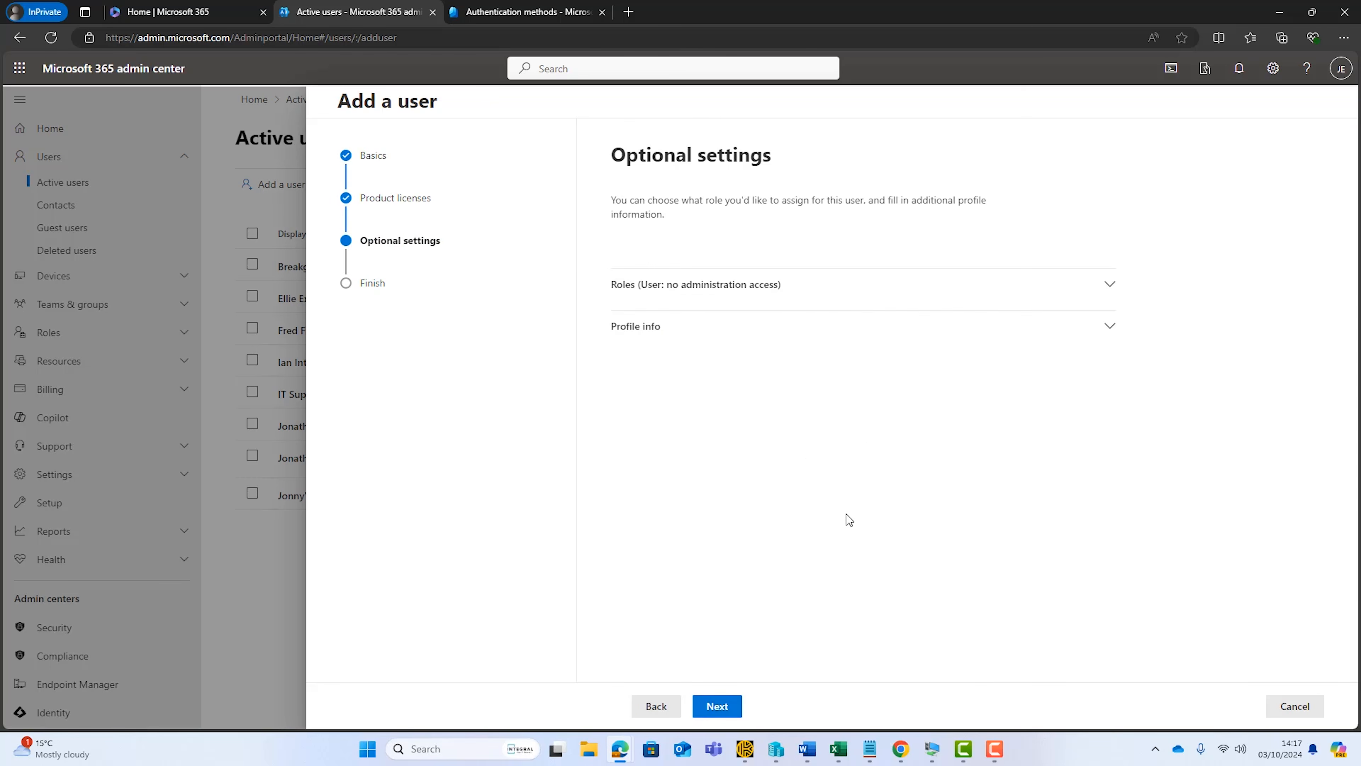
{"action": "left_click", "coordinate": [735, 694]}
{"action": "left_click", "coordinate": [743, 708]}
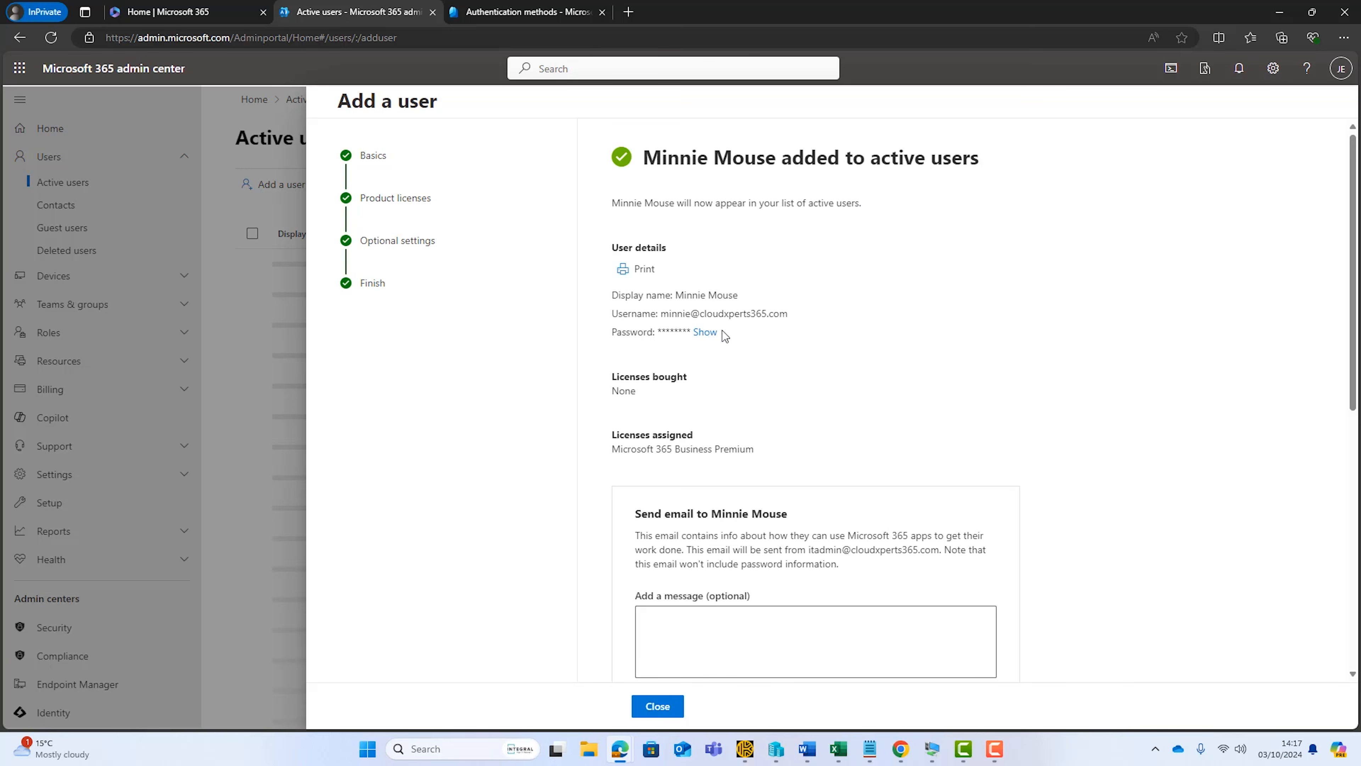
{"action": "left_click", "coordinate": [663, 706]}
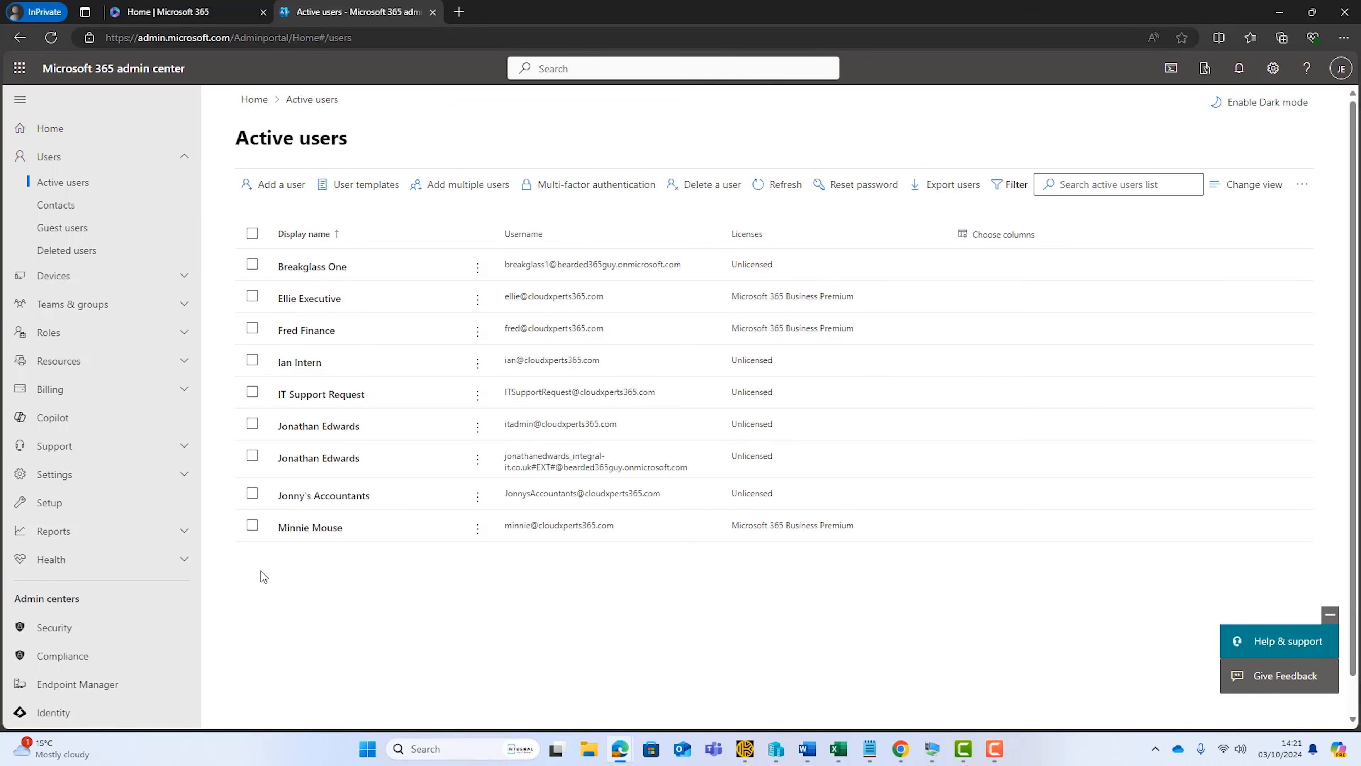
In the Microsoft Entra admin center, start a new Conditional Access policy and name it "Enforce Passkeys for M365 Apps"
{"action": "scroll", "coordinate": [101, 528], "scroll_direction": "down", "scroll_amount": 3}
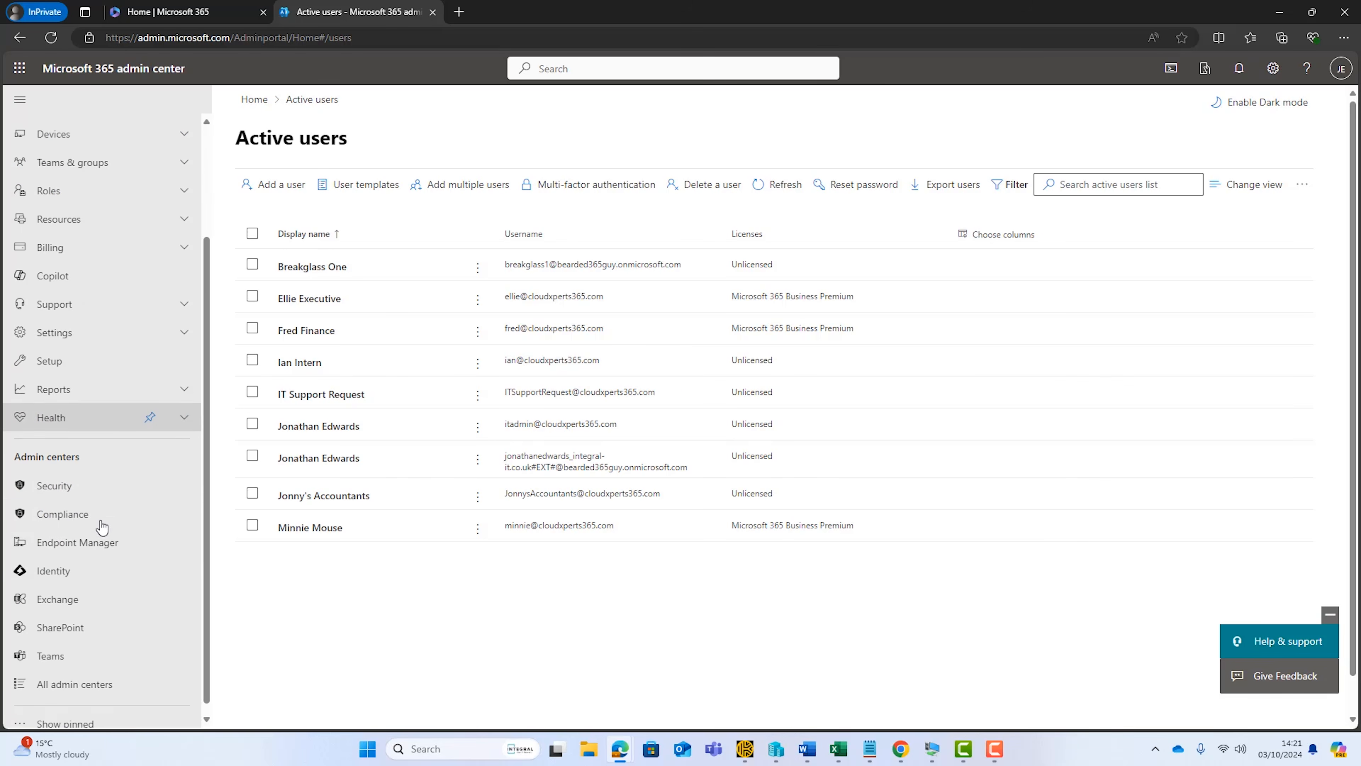
{"action": "left_click", "coordinate": [48, 561]}
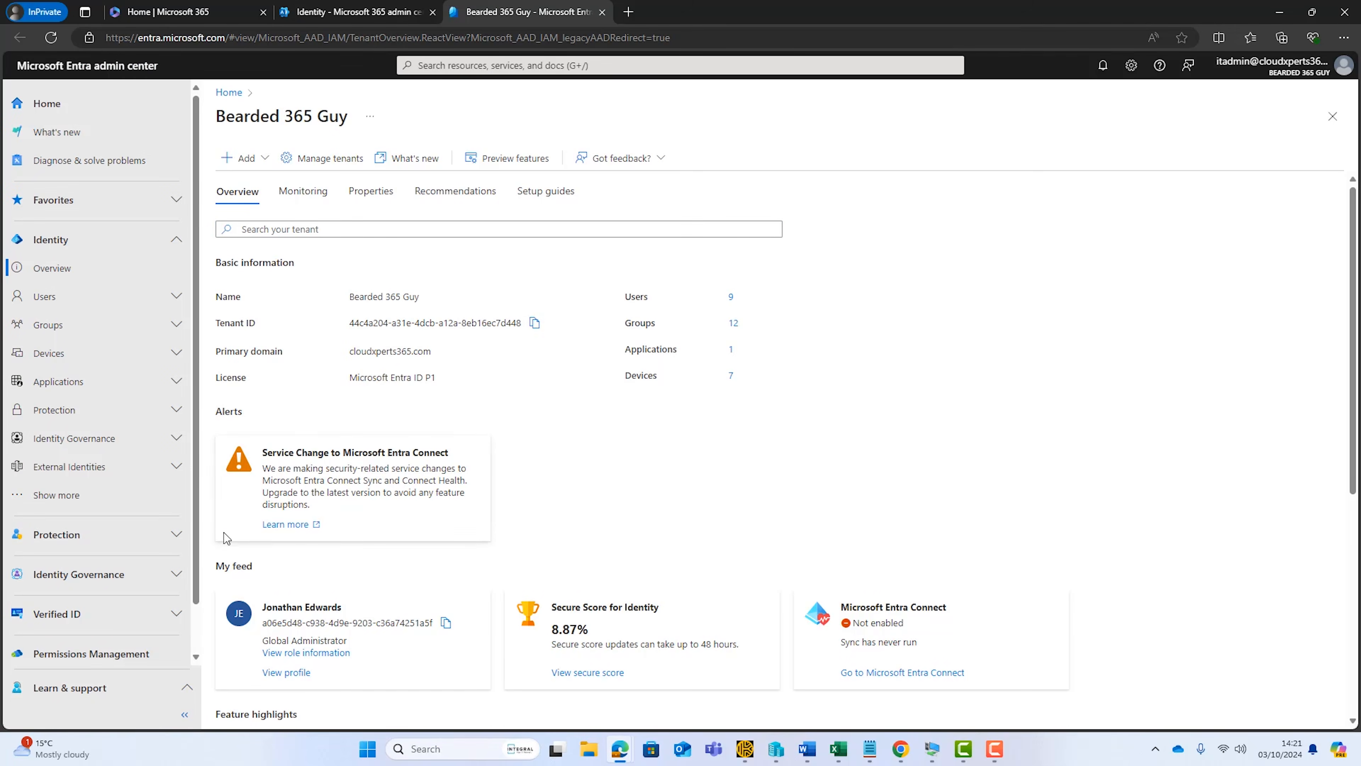
{"action": "left_click", "coordinate": [174, 535]}
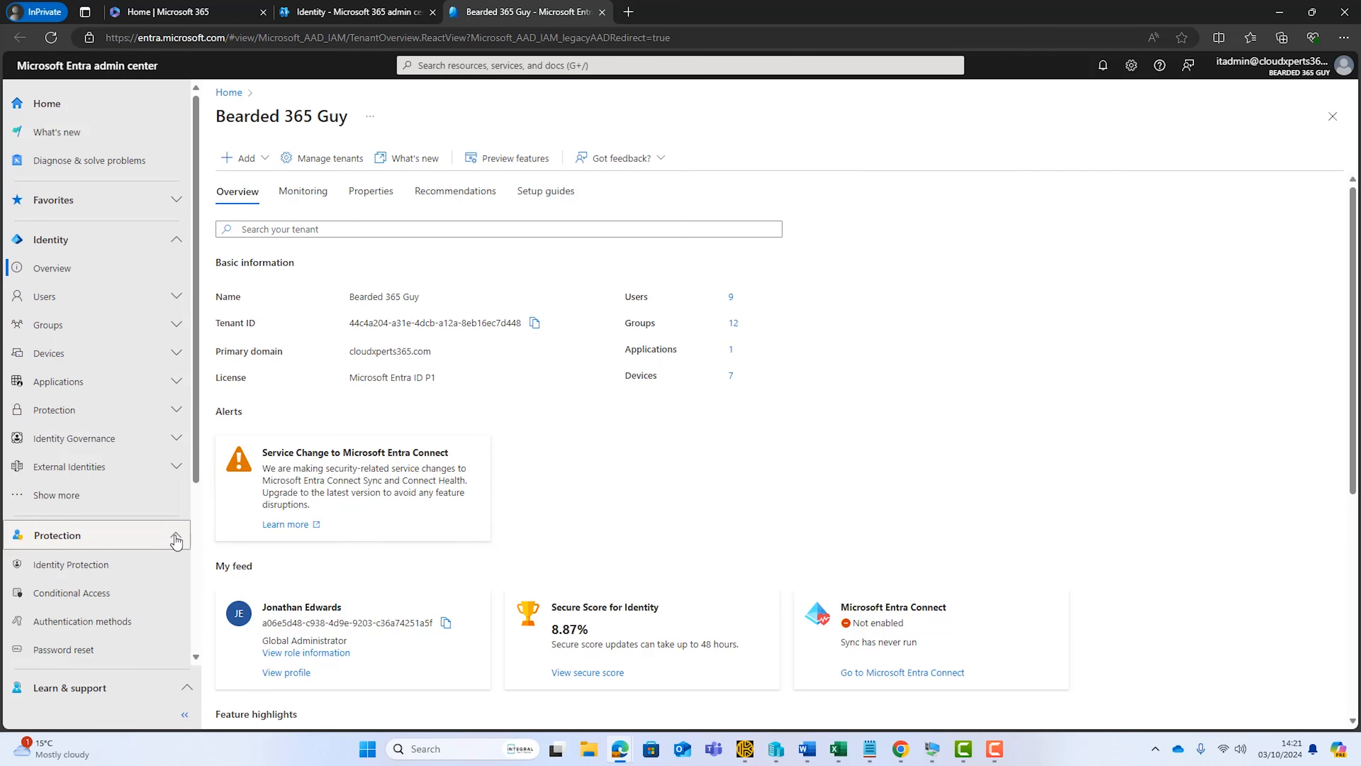
{"action": "left_click", "coordinate": [75, 592]}
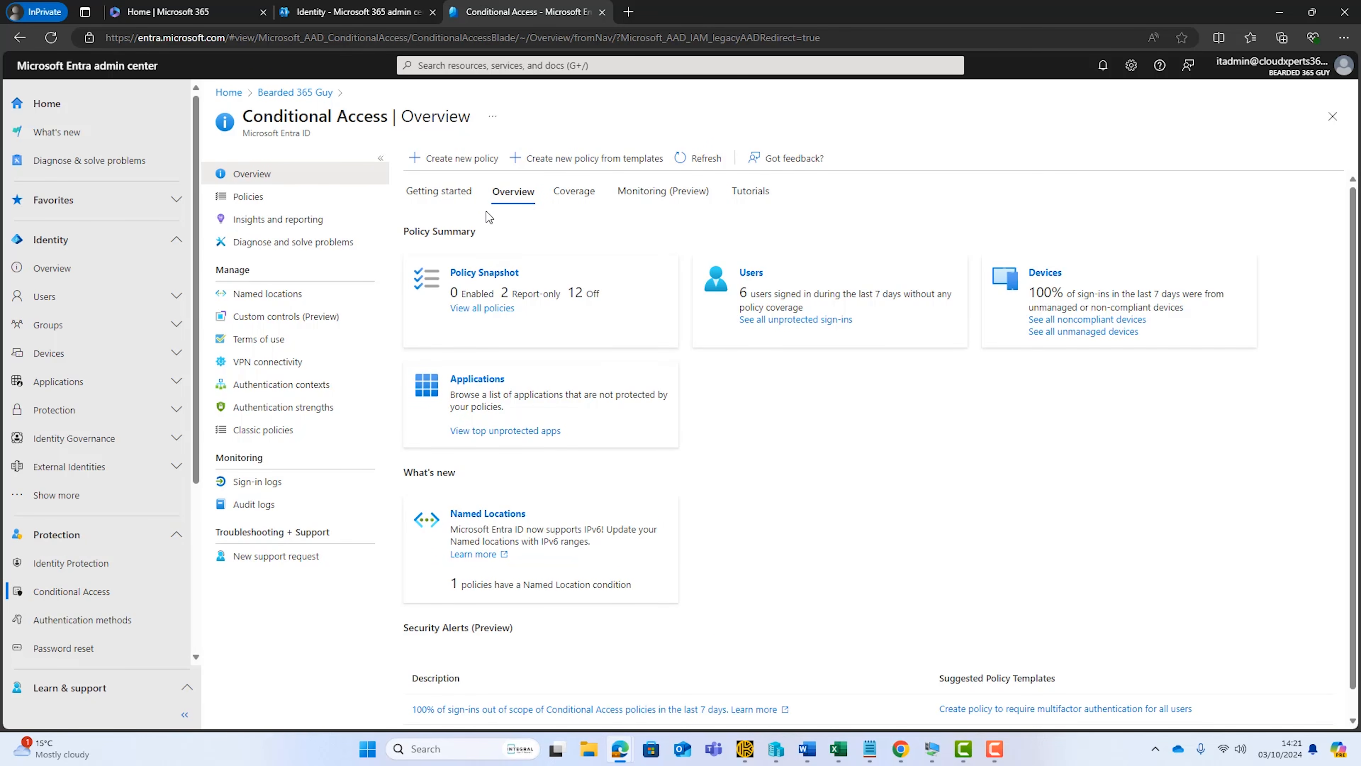
{"action": "left_click", "coordinate": [462, 160]}
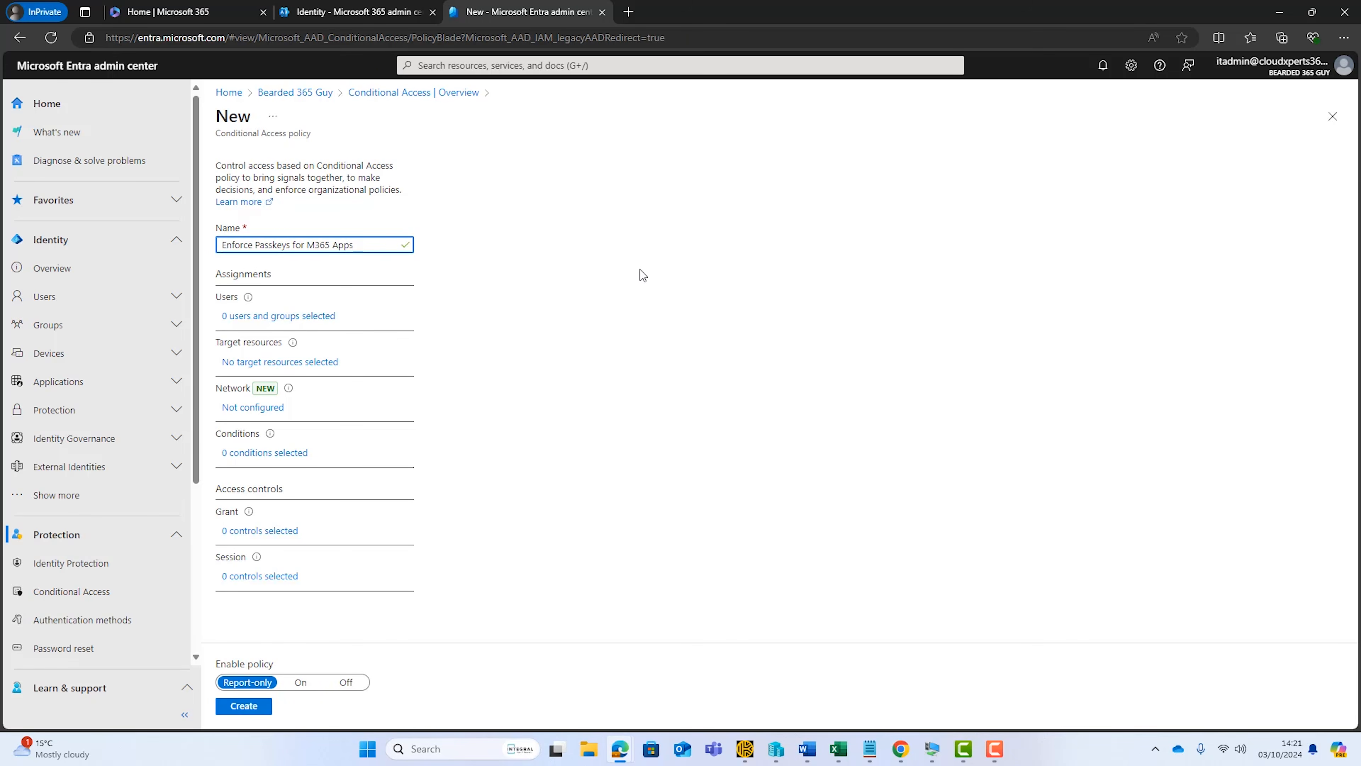
Apply the policy only to the newly created user as a specifically selected user, and target all cloud apps
{"action": "left_click", "coordinate": [280, 321]}
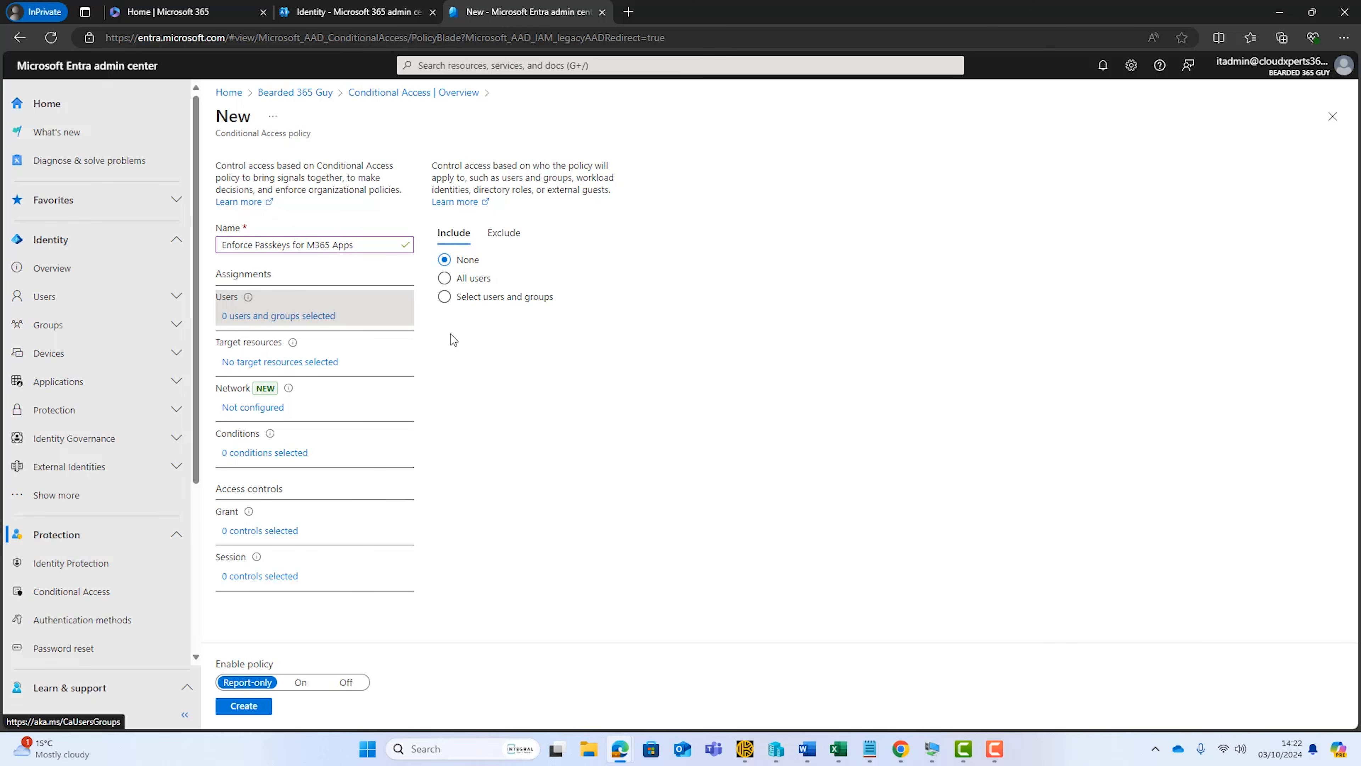
{"action": "left_click", "coordinate": [444, 279]}
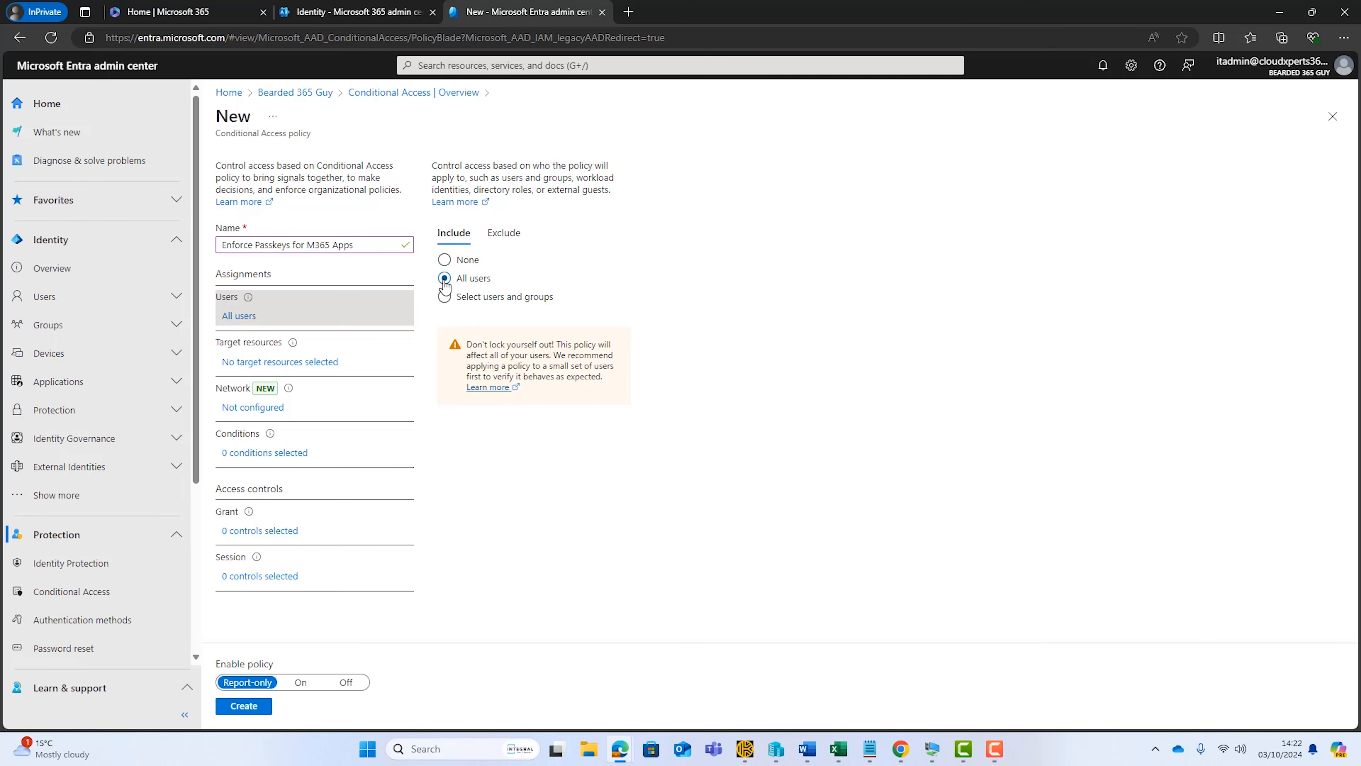
{"action": "left_click", "coordinate": [444, 297]}
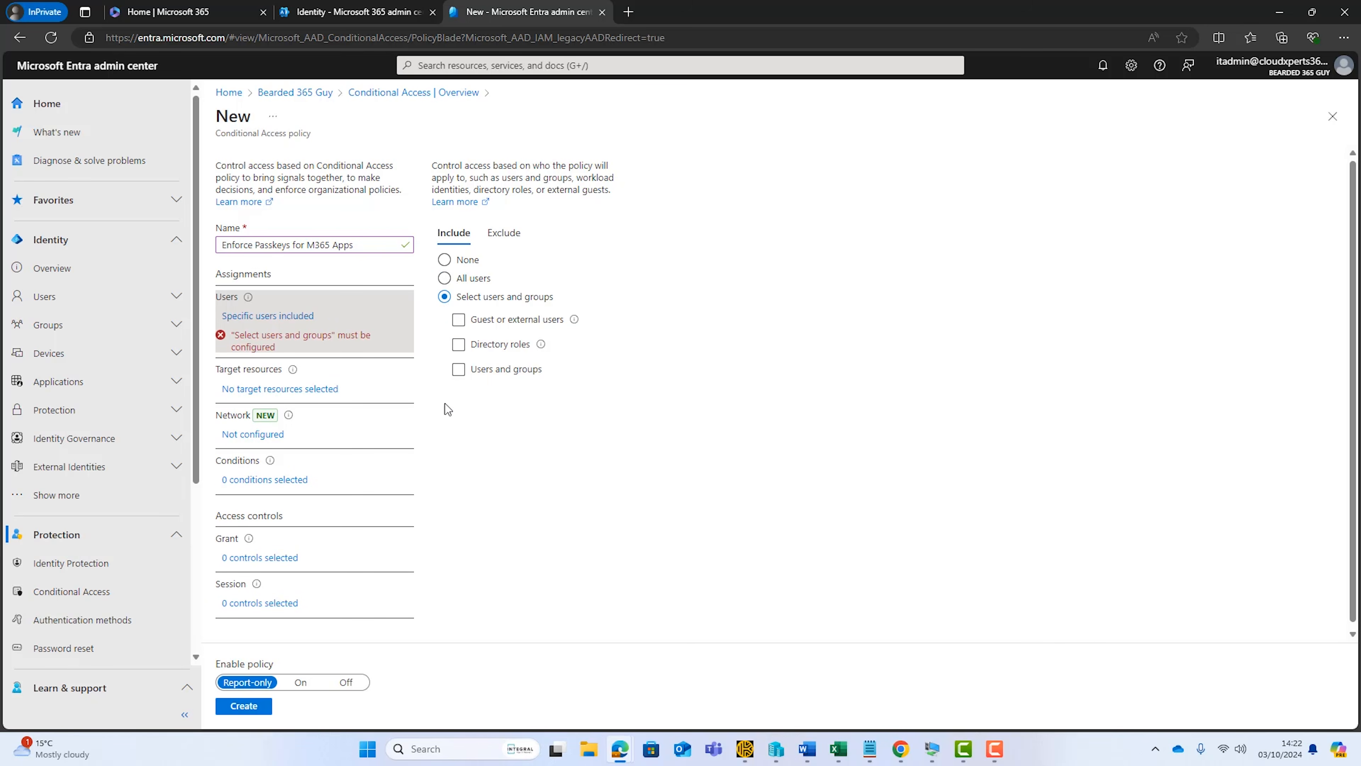
{"action": "left_click", "coordinate": [458, 370]}
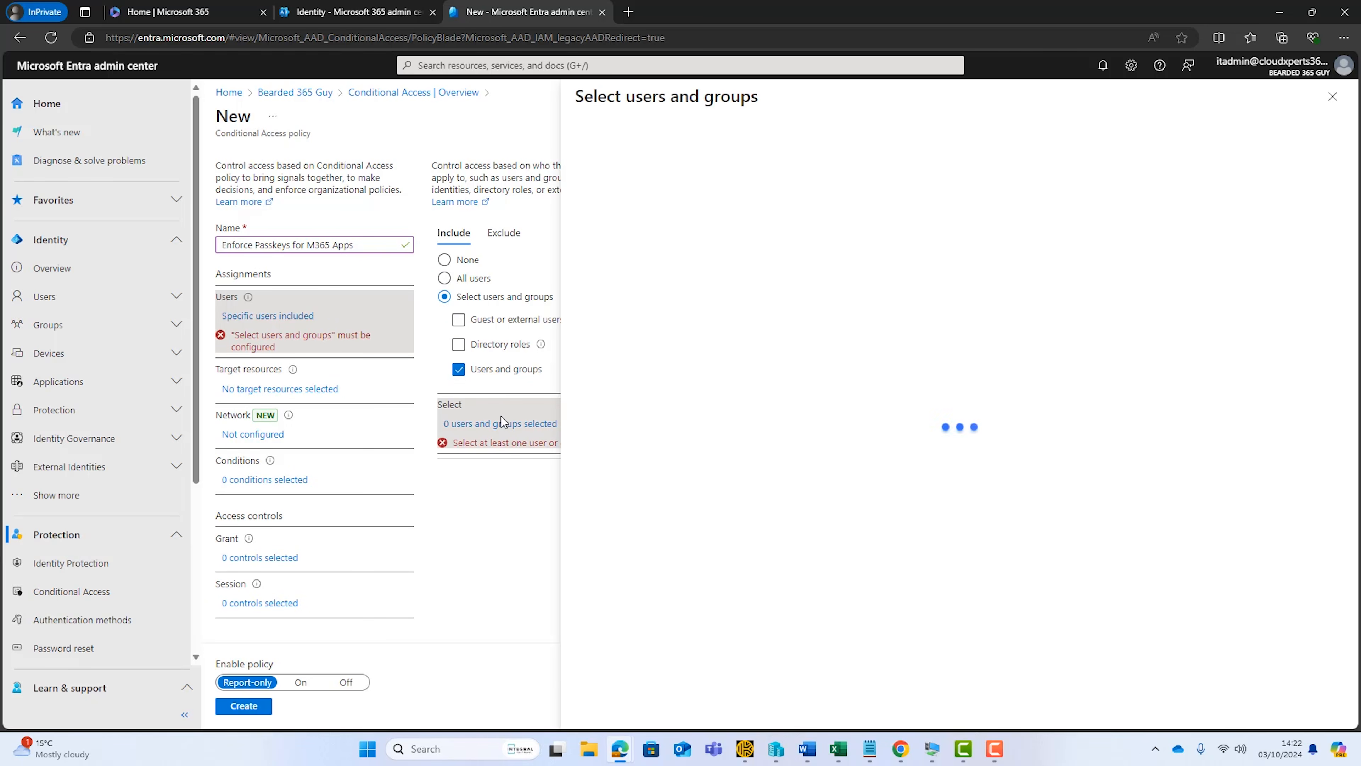
{"action": "scroll", "coordinate": [844, 422], "scroll_direction": "down", "scroll_amount": 5}
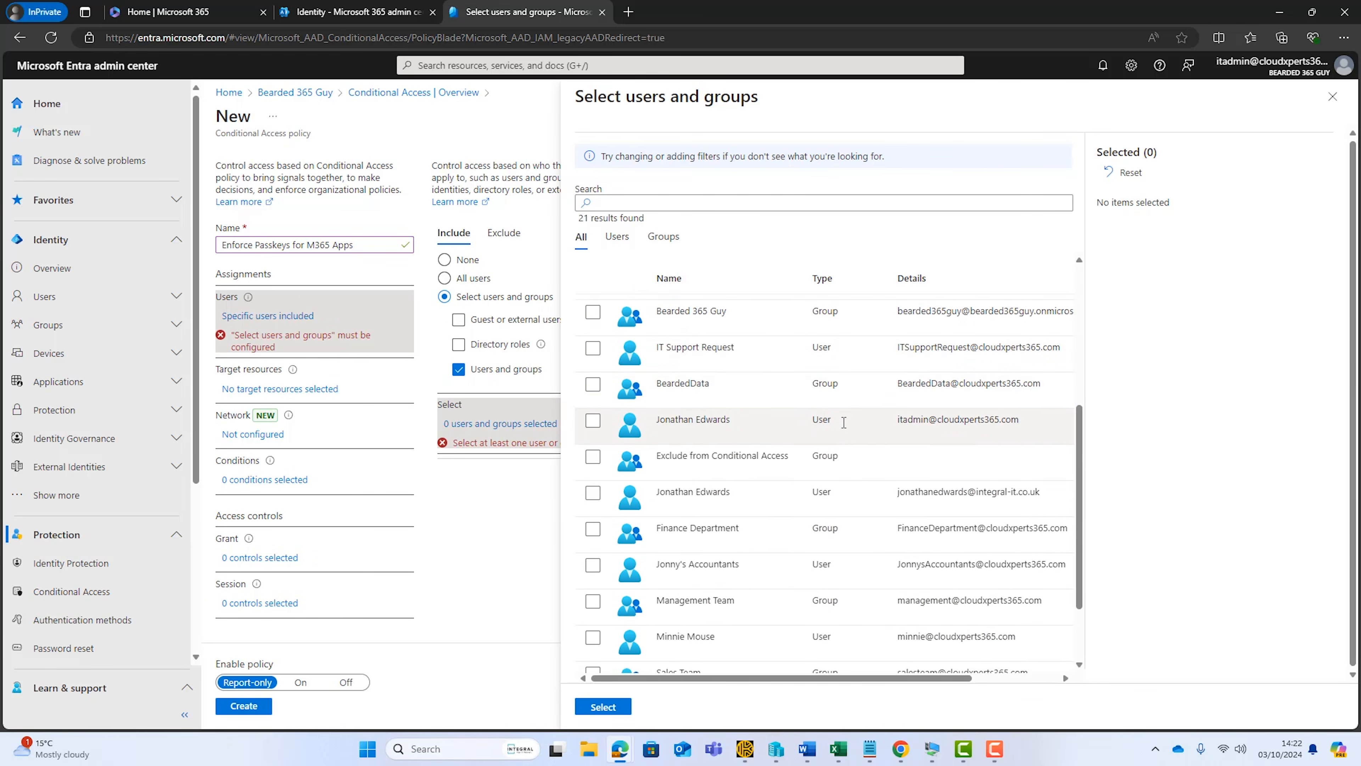
{"action": "scroll", "coordinate": [697, 482], "scroll_direction": "down", "scroll_amount": 3}
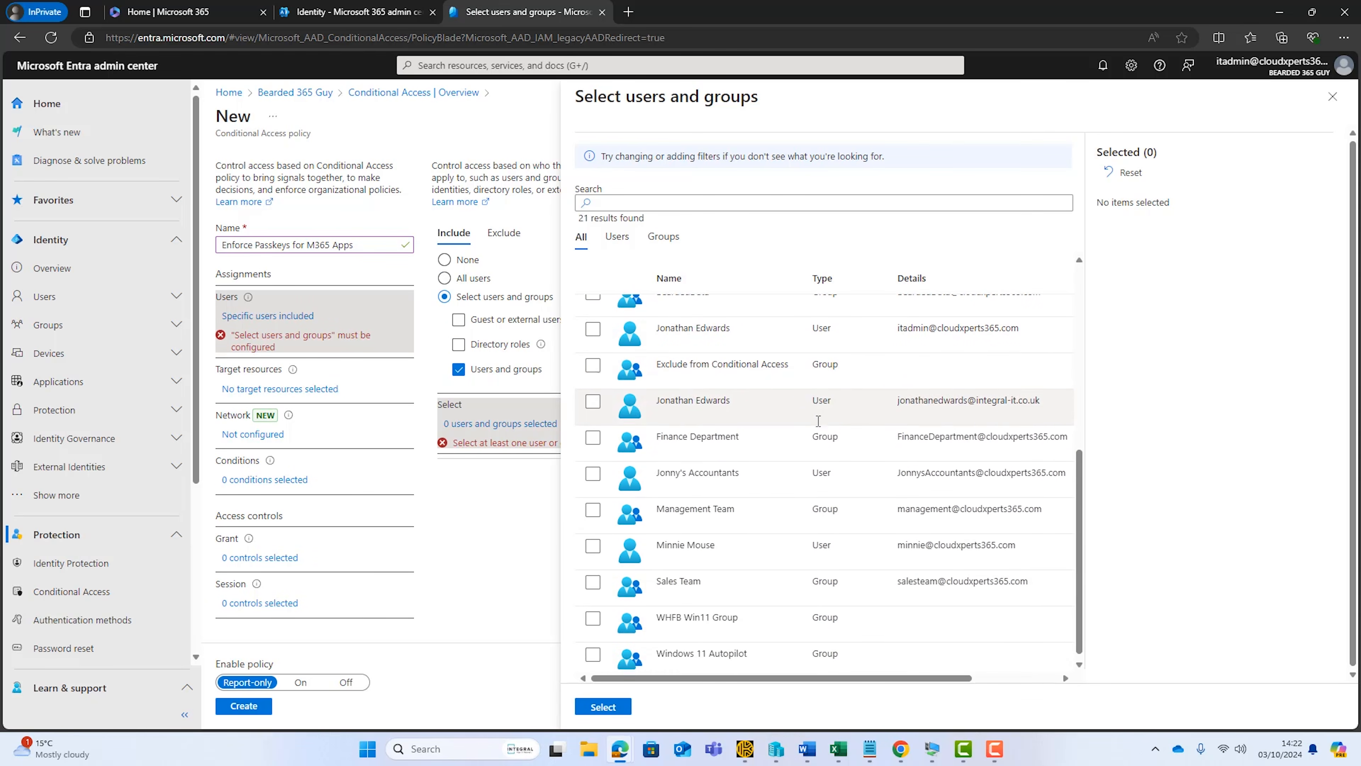
{"action": "left_click", "coordinate": [592, 540]}
{"action": "left_click", "coordinate": [603, 707]}
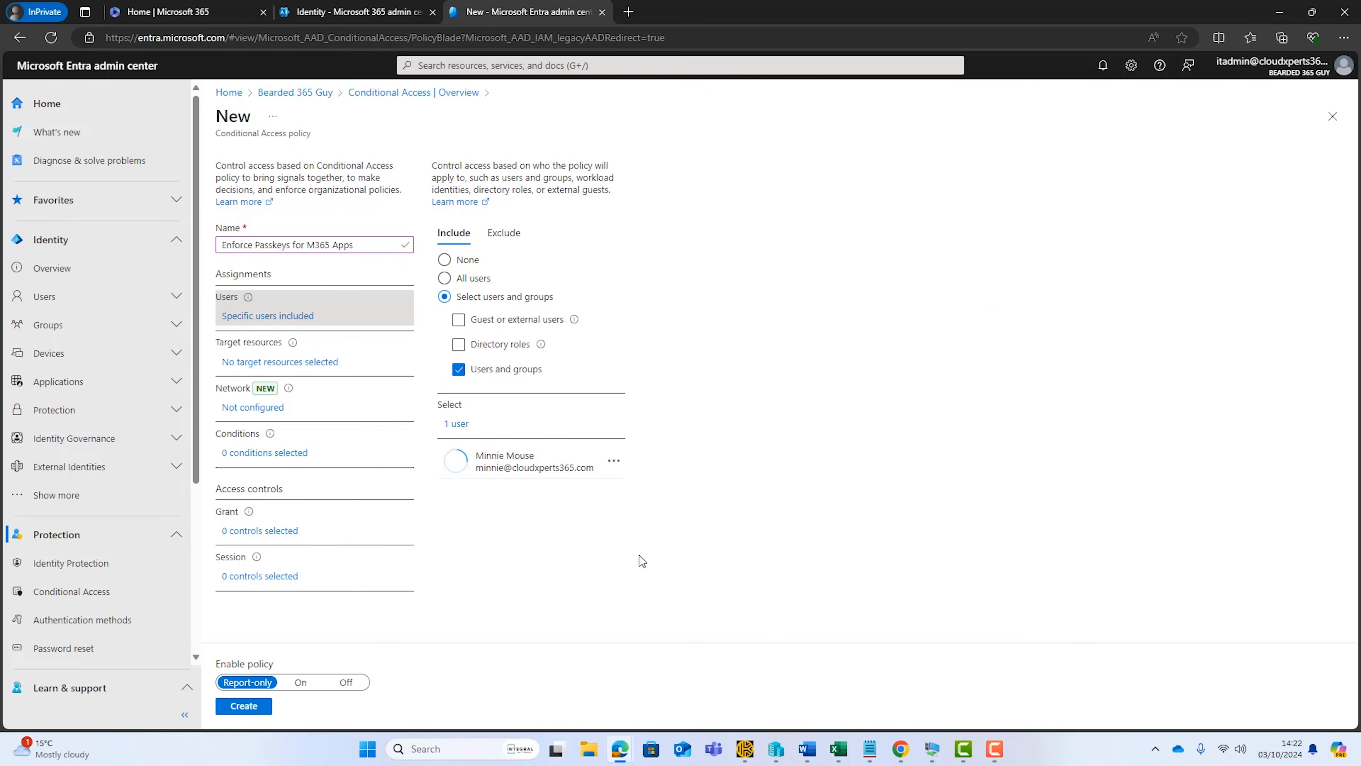
{"action": "left_click", "coordinate": [296, 363]}
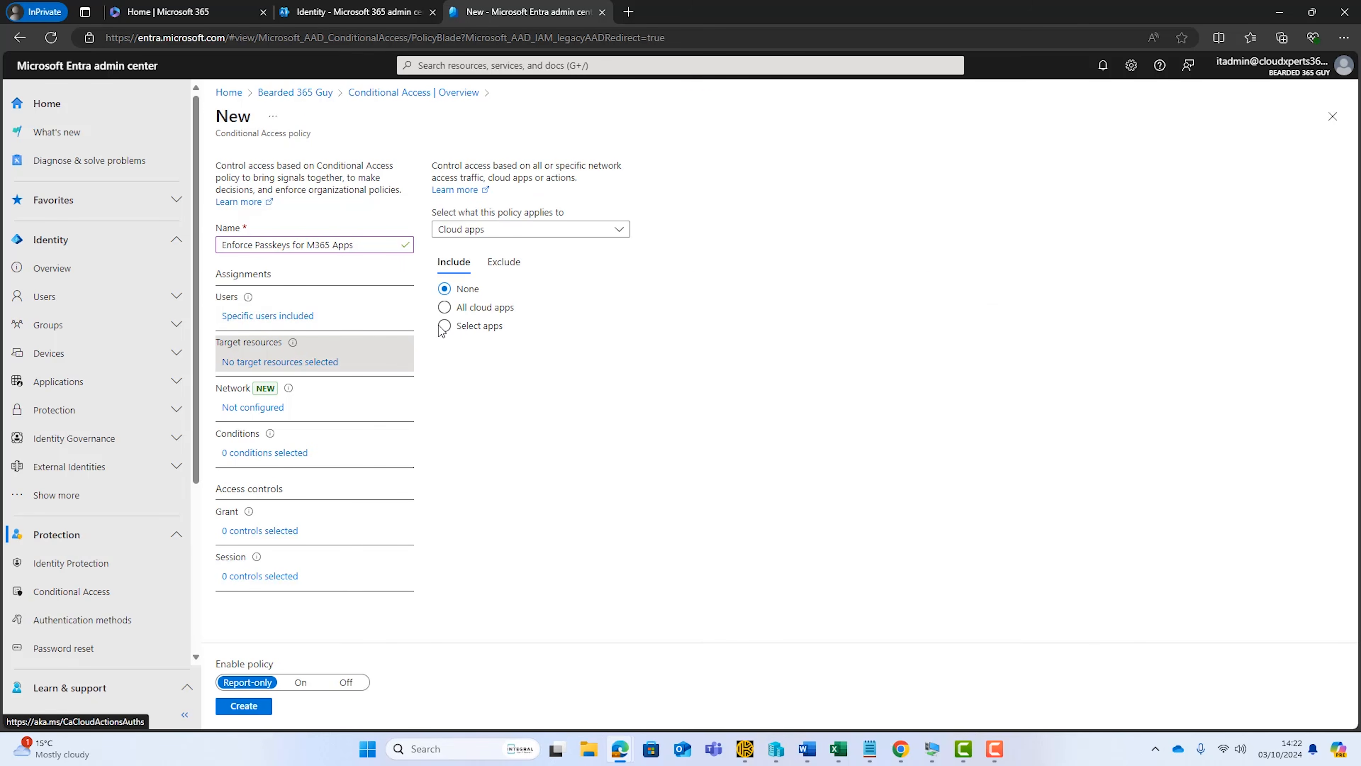
{"action": "left_click", "coordinate": [444, 309]}
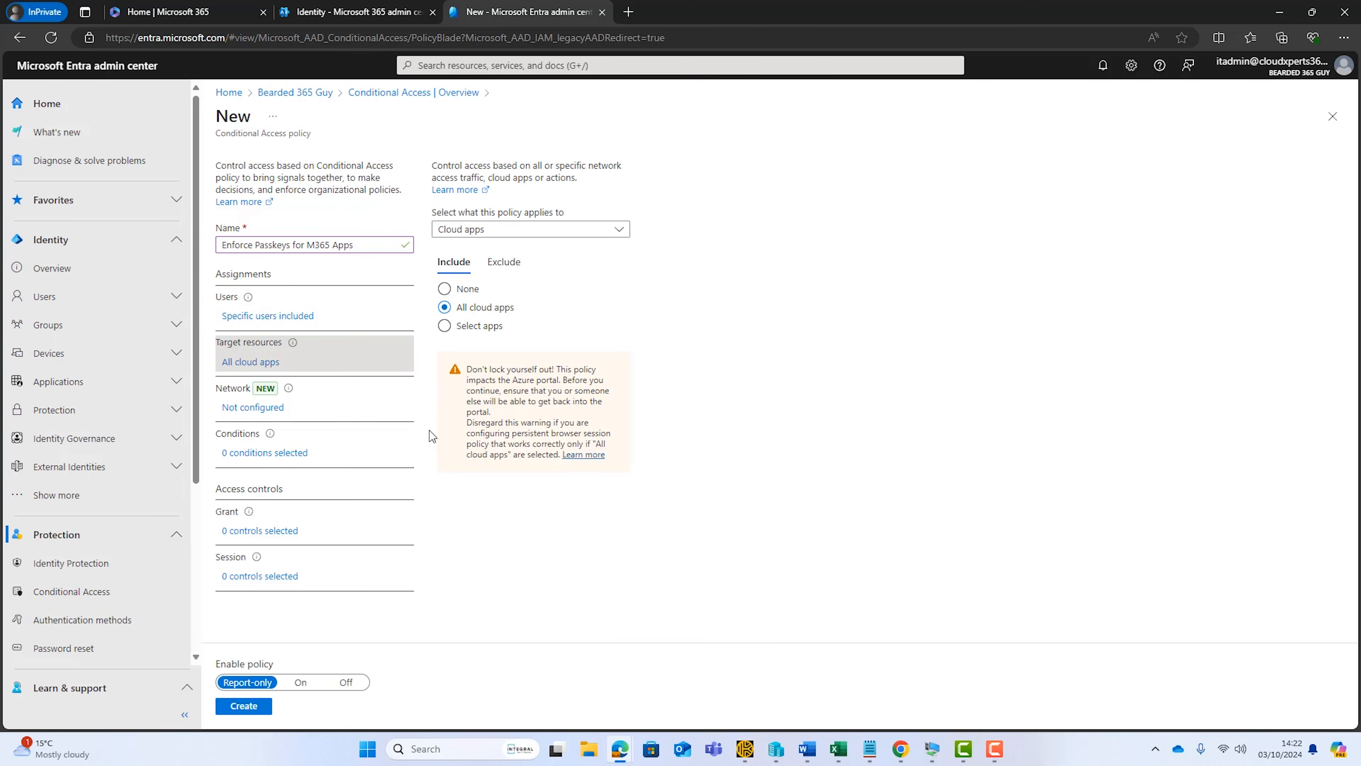
Grant access only with the Company Auth Strength authentication strength, and create the policy with enforcement set to On
{"action": "left_click", "coordinate": [242, 532]}
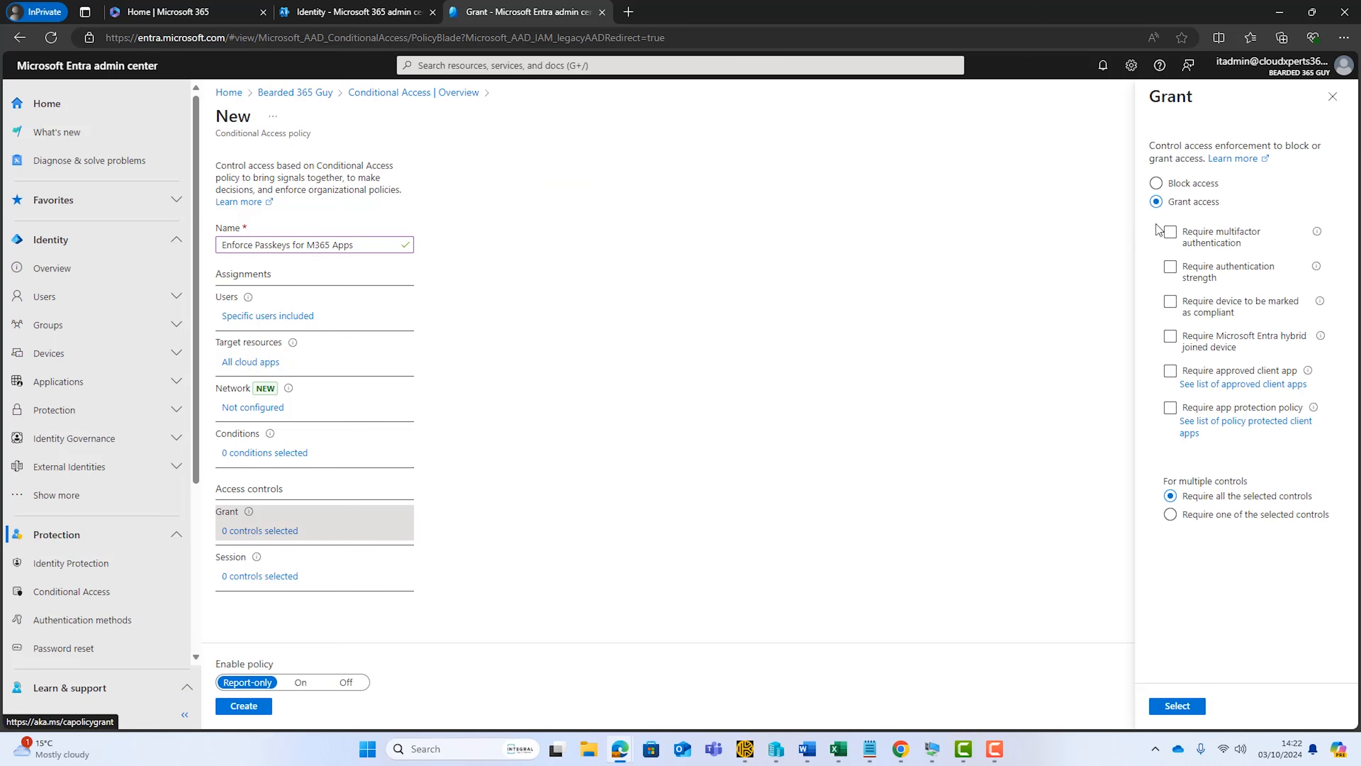
{"action": "left_click", "coordinate": [1170, 267]}
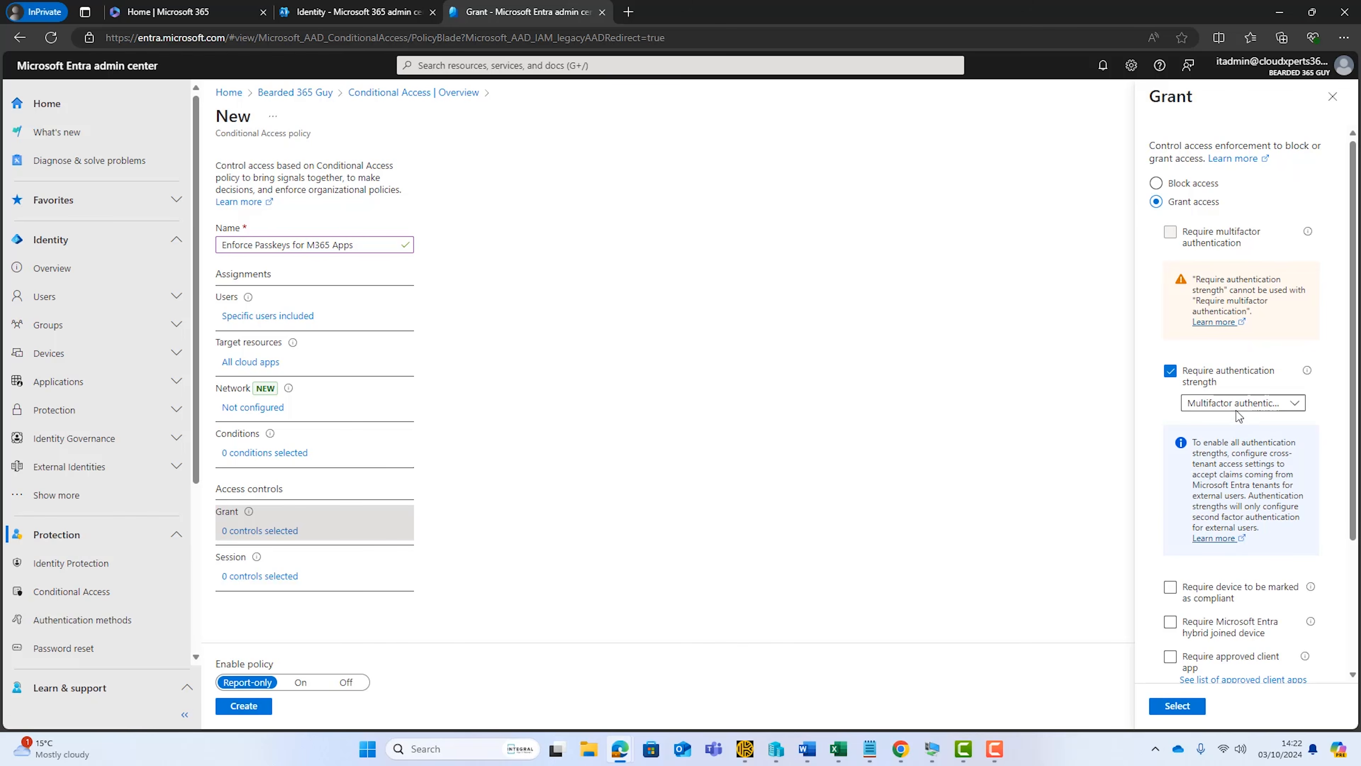
{"action": "left_click", "coordinate": [1295, 407]}
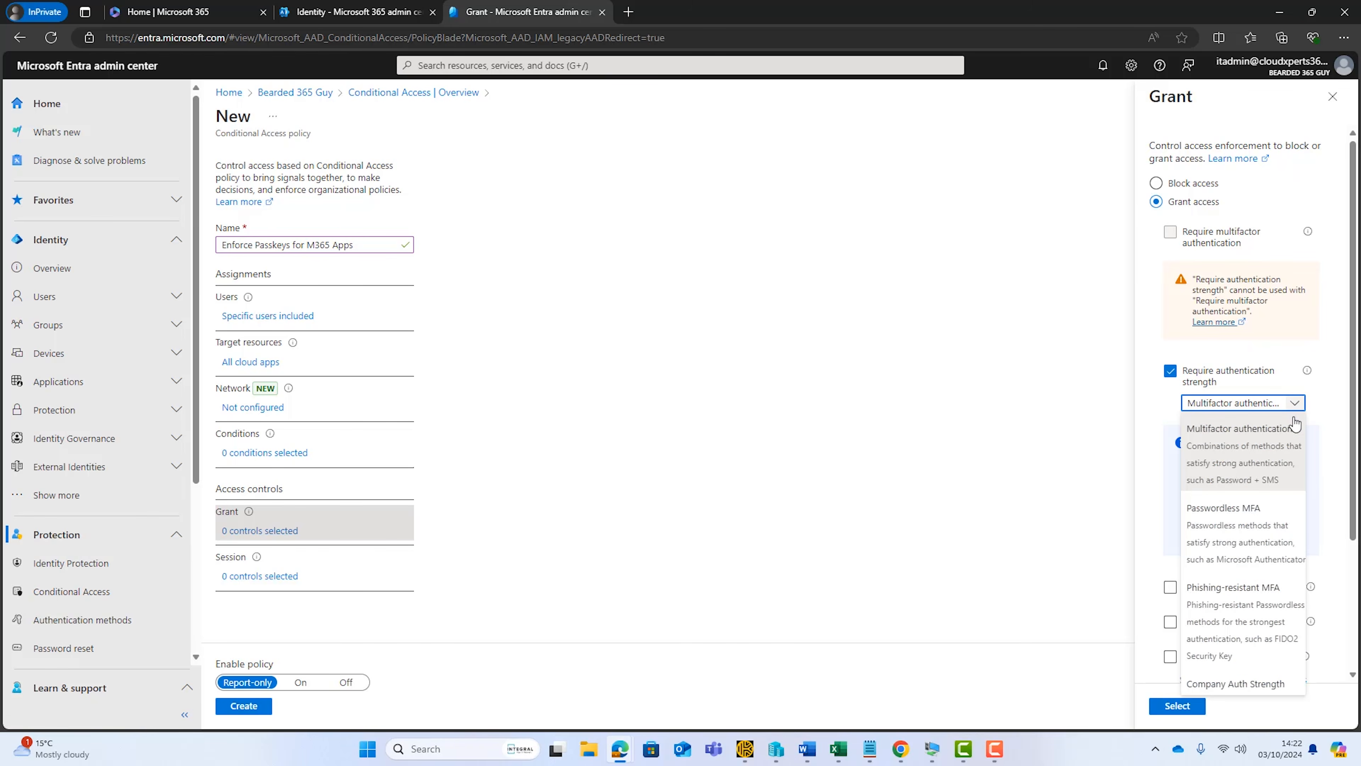
{"action": "left_click", "coordinate": [1261, 690]}
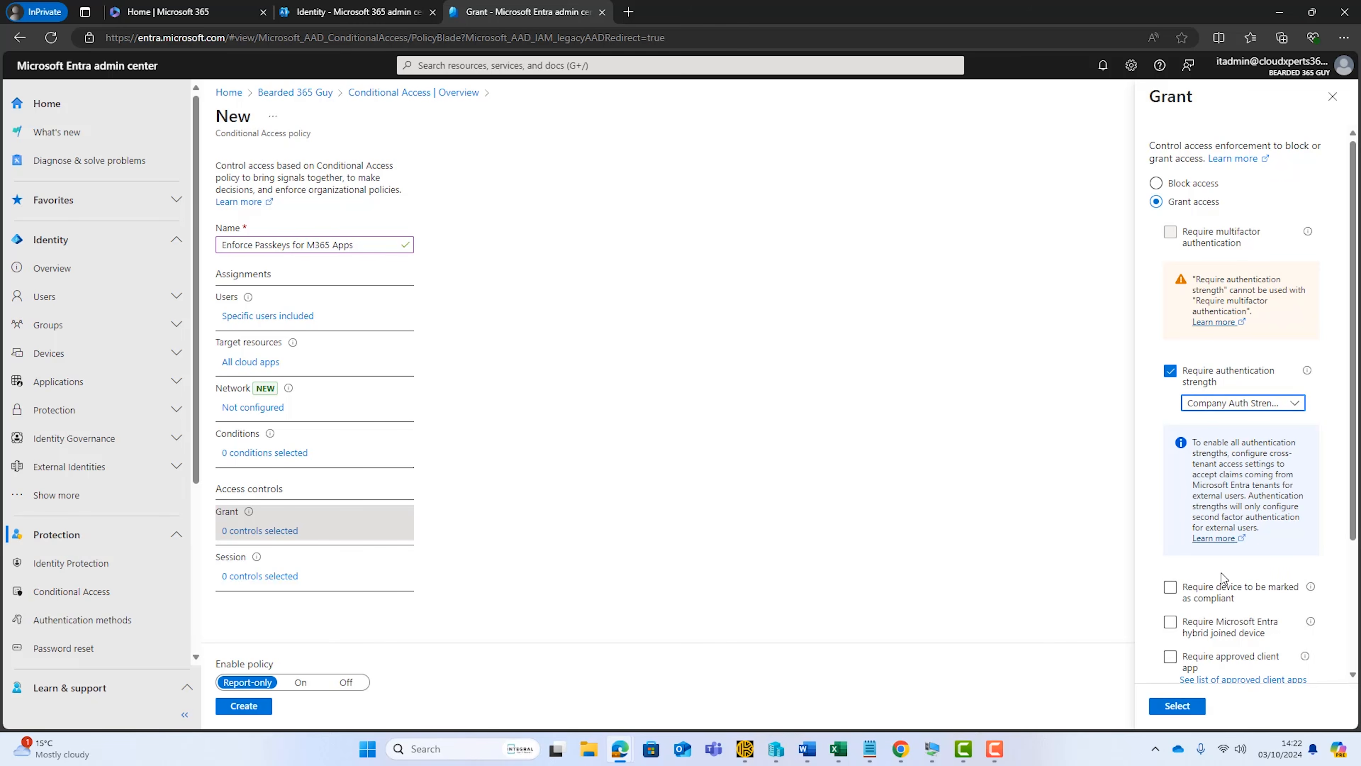
{"action": "left_click", "coordinate": [1172, 707]}
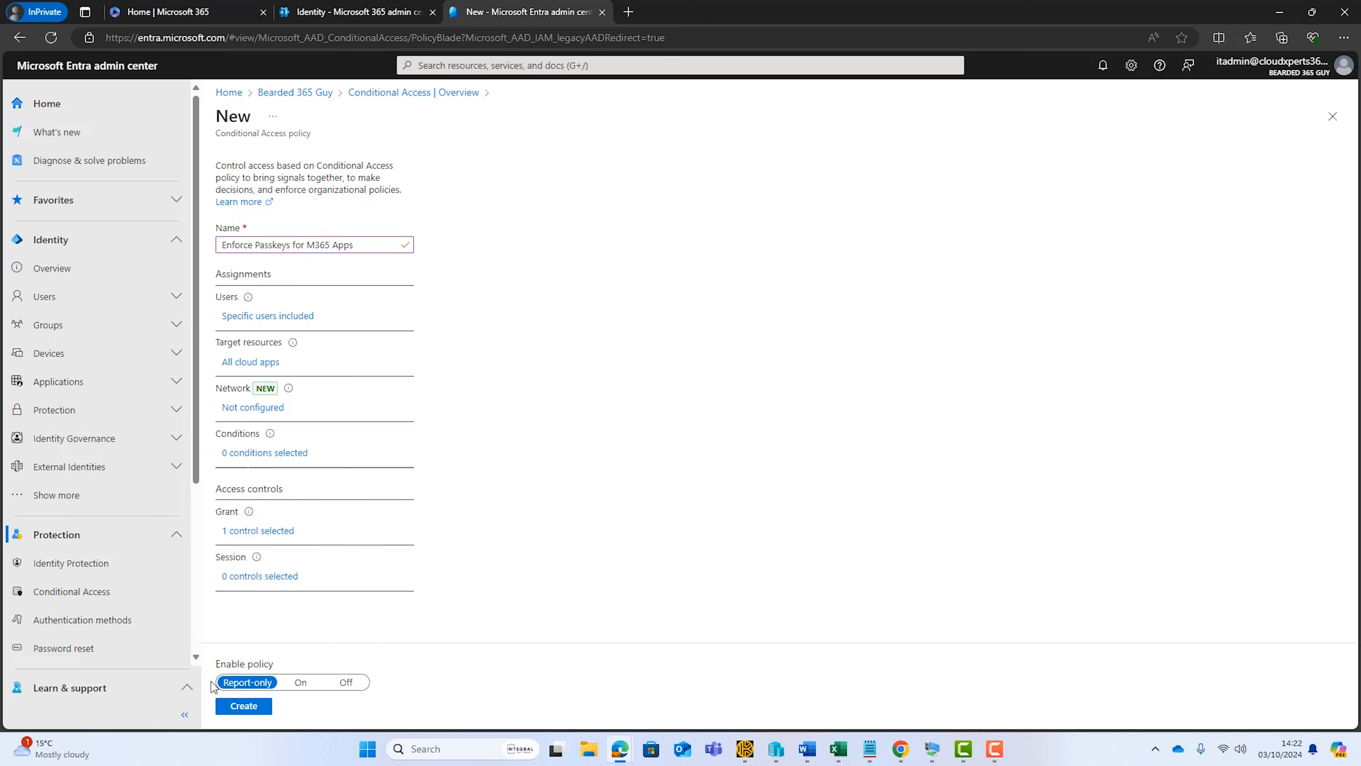
{"action": "left_click", "coordinate": [300, 683]}
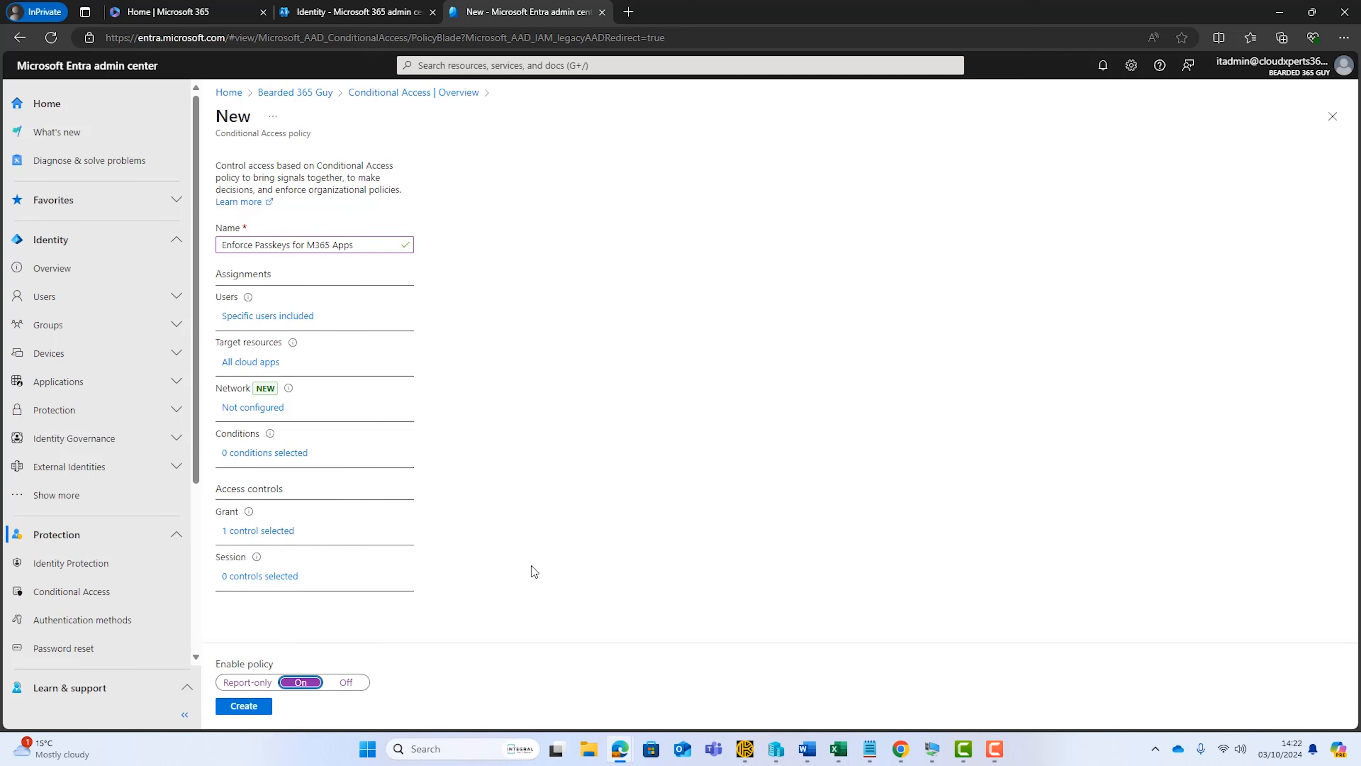
{"action": "left_click", "coordinate": [236, 707]}
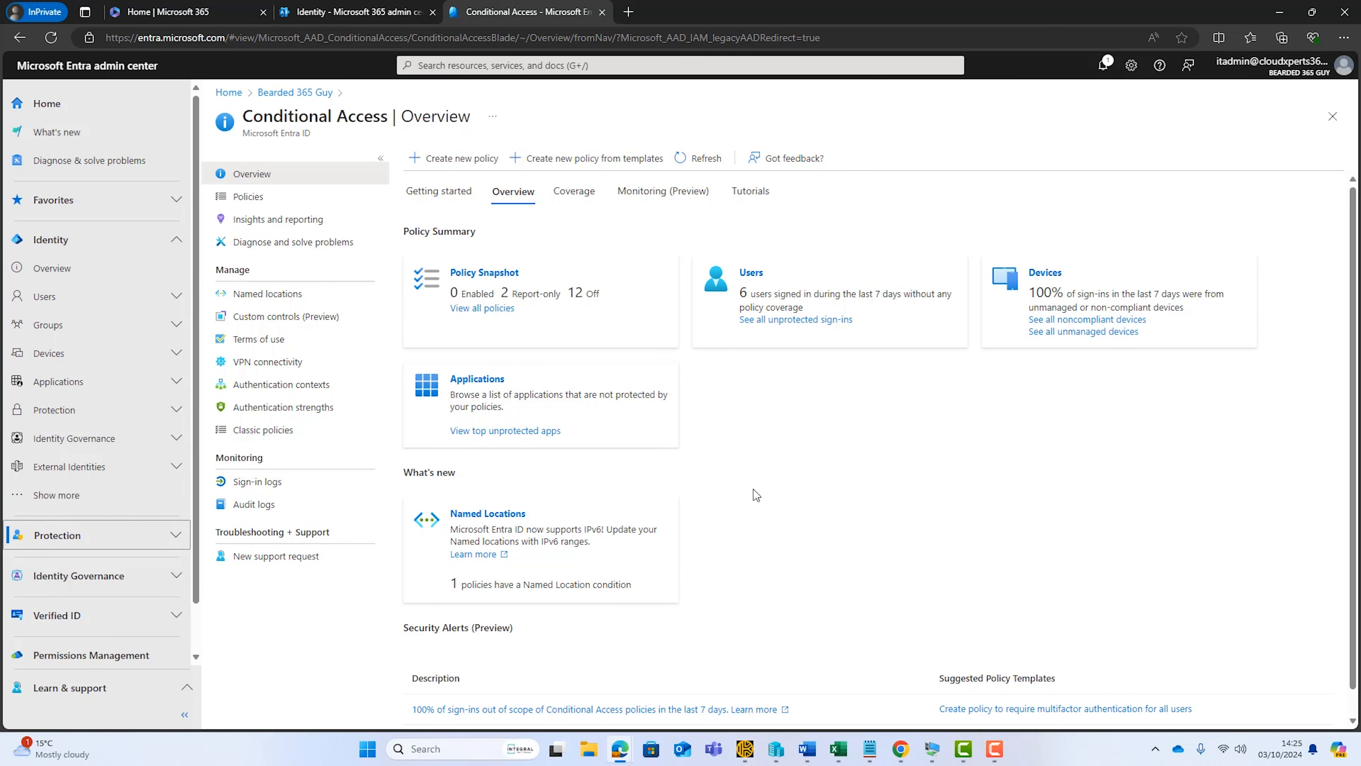
Add a Temporary Access Pass to the new user's authentication methods, with a 1-hour activation duration and one-time use set to No
{"action": "left_click", "coordinate": [173, 296]}
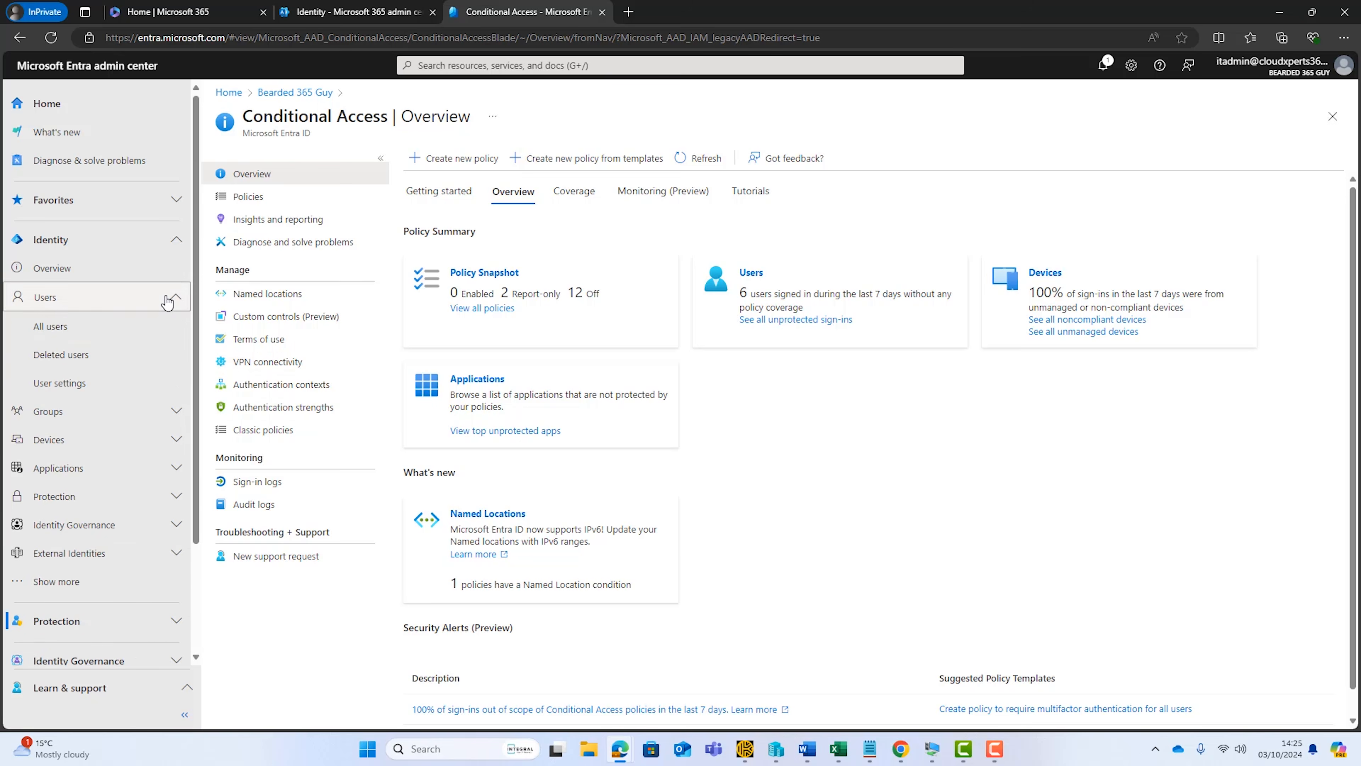
{"action": "left_click", "coordinate": [105, 331]}
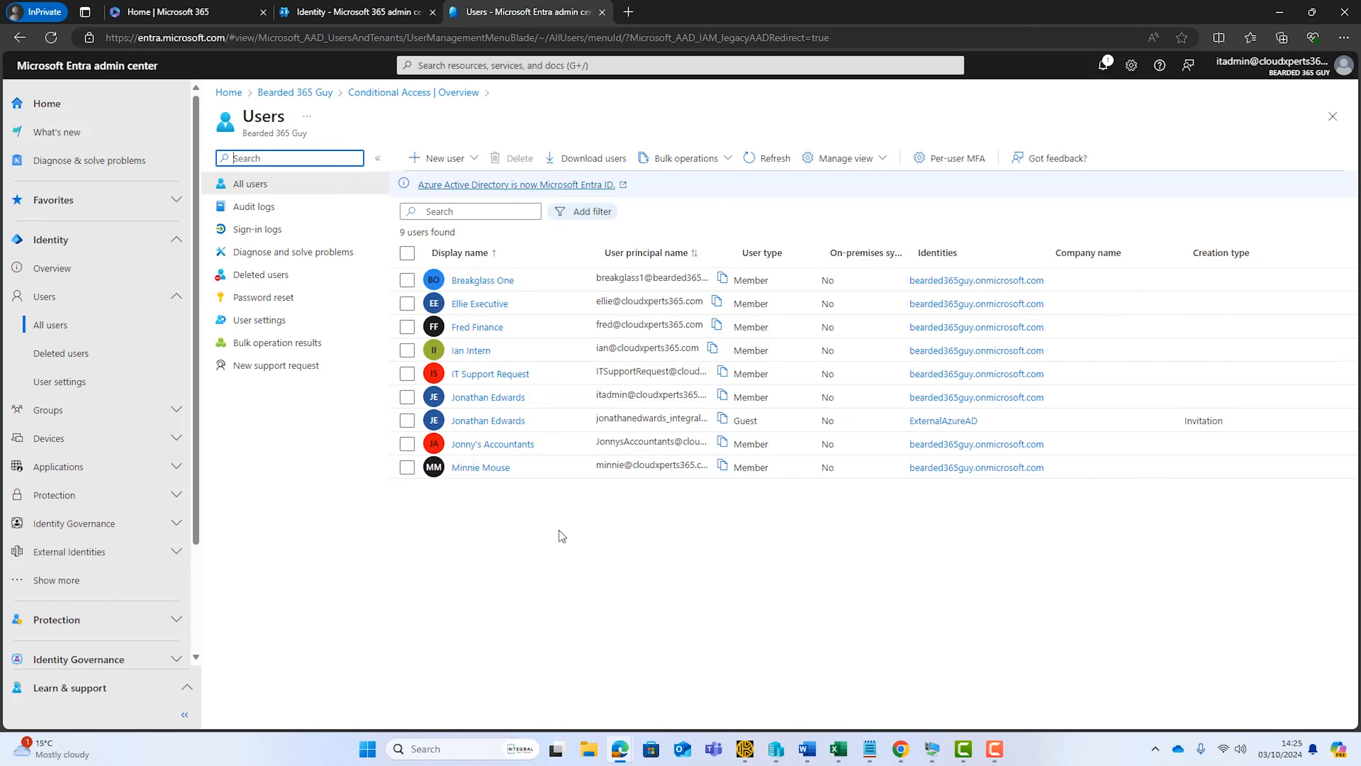
{"action": "left_click", "coordinate": [462, 469]}
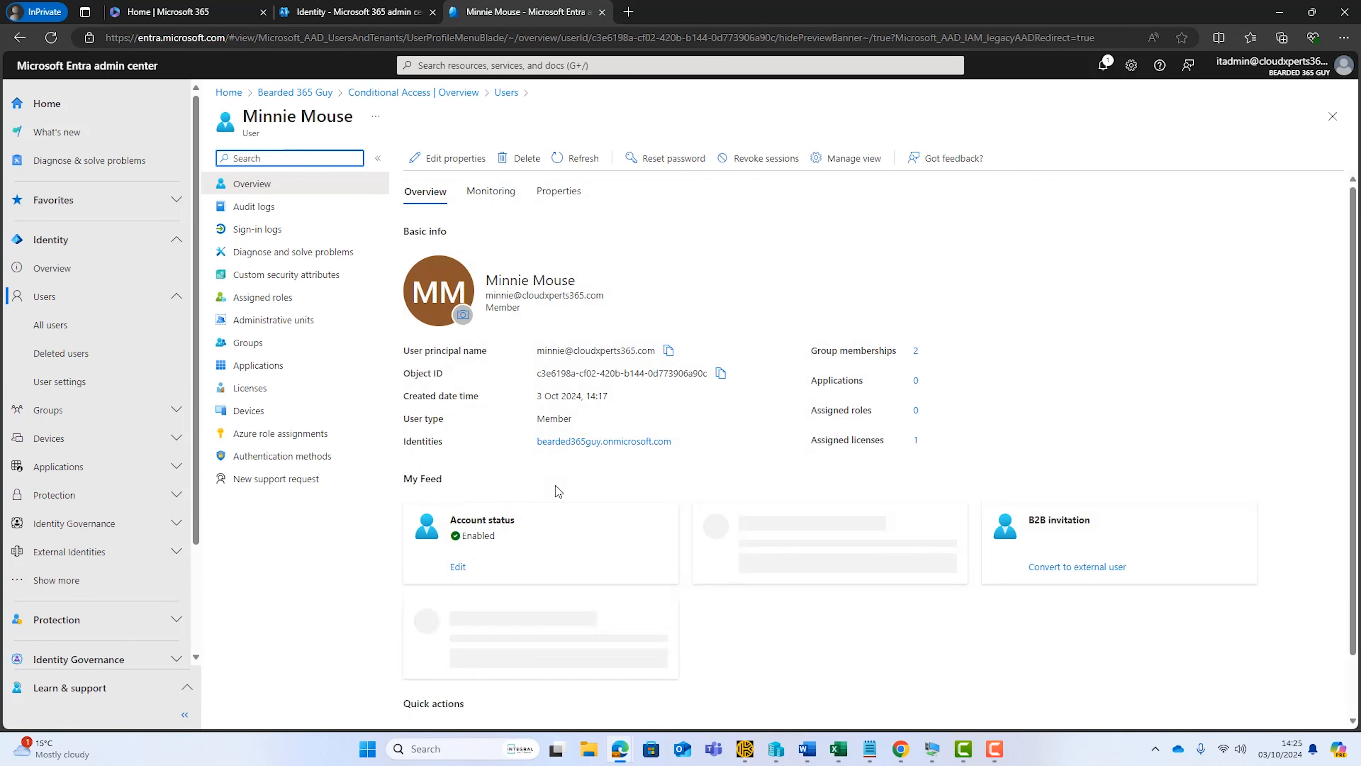
{"action": "left_click", "coordinate": [289, 458]}
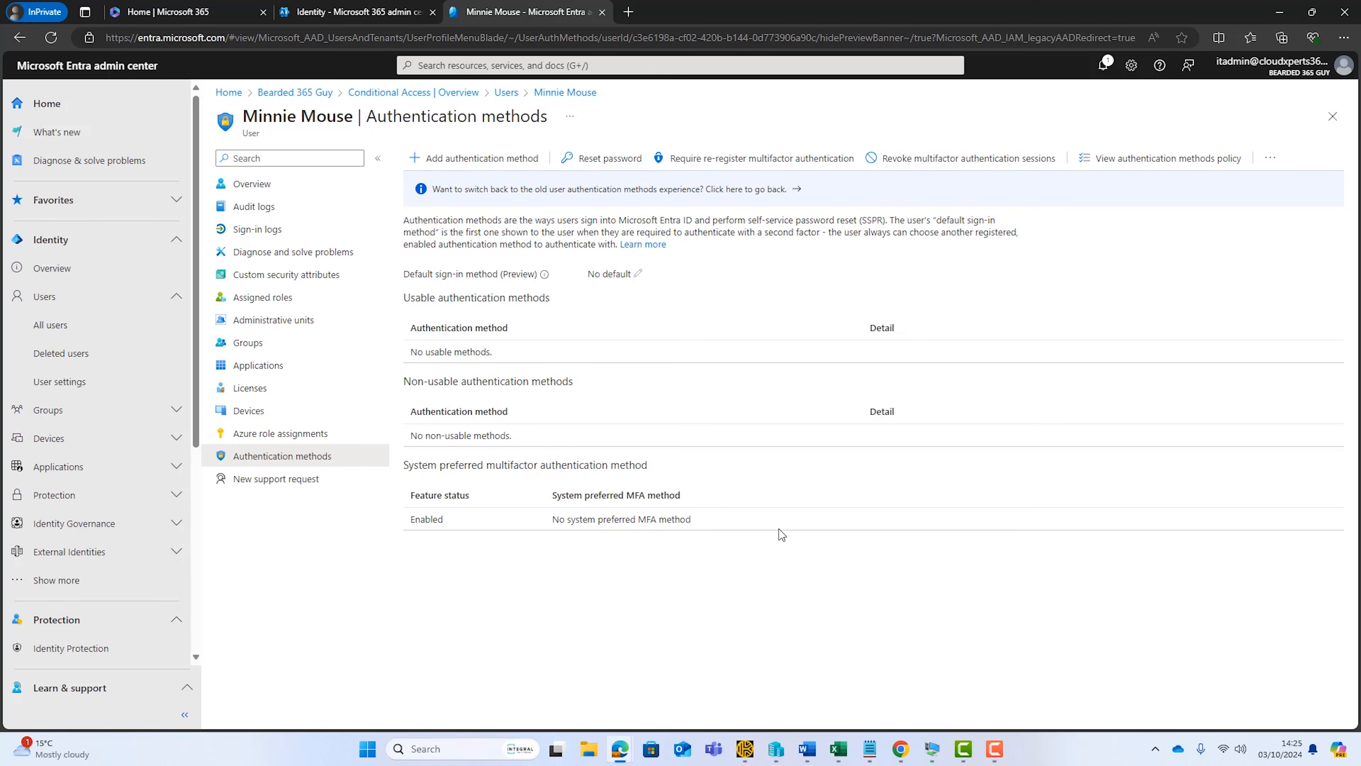
{"action": "left_click", "coordinate": [469, 161]}
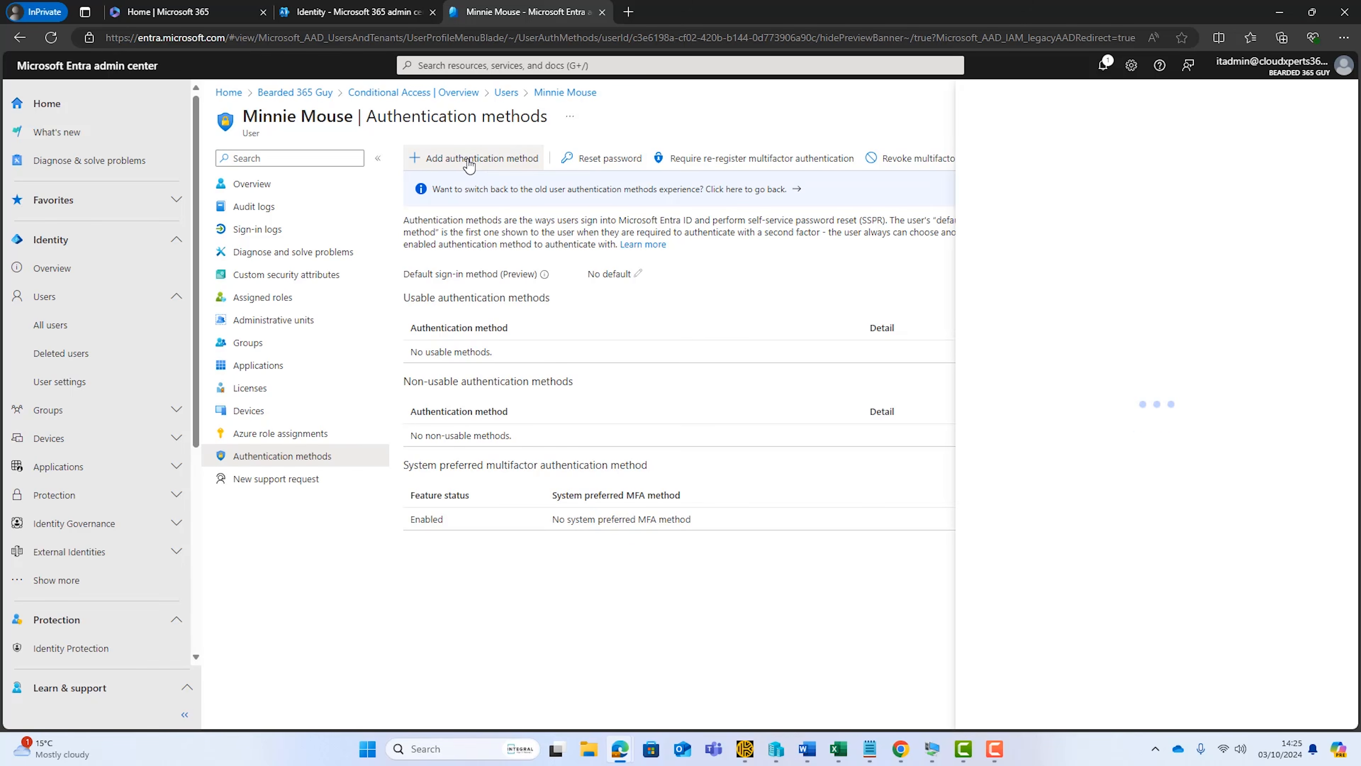
{"action": "left_click", "coordinate": [1321, 163]}
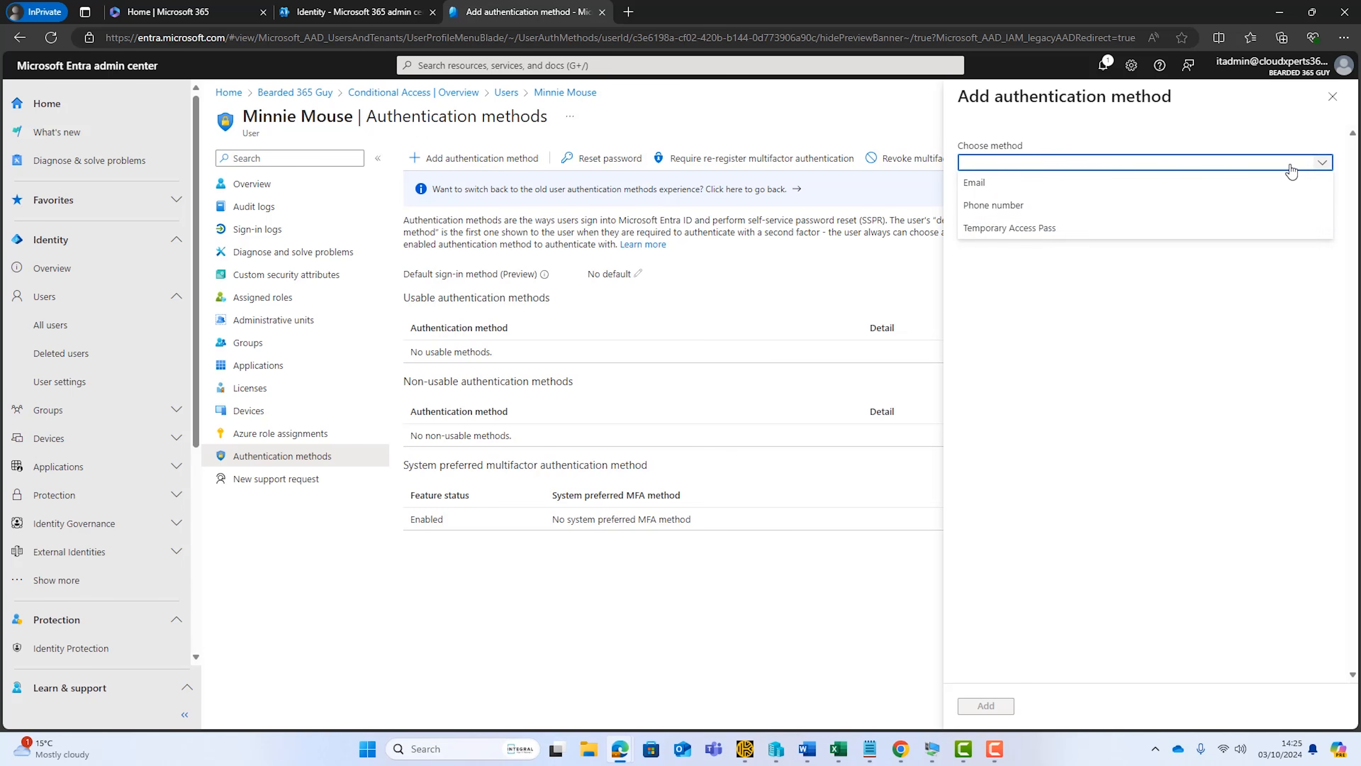
{"action": "left_click", "coordinate": [1119, 229]}
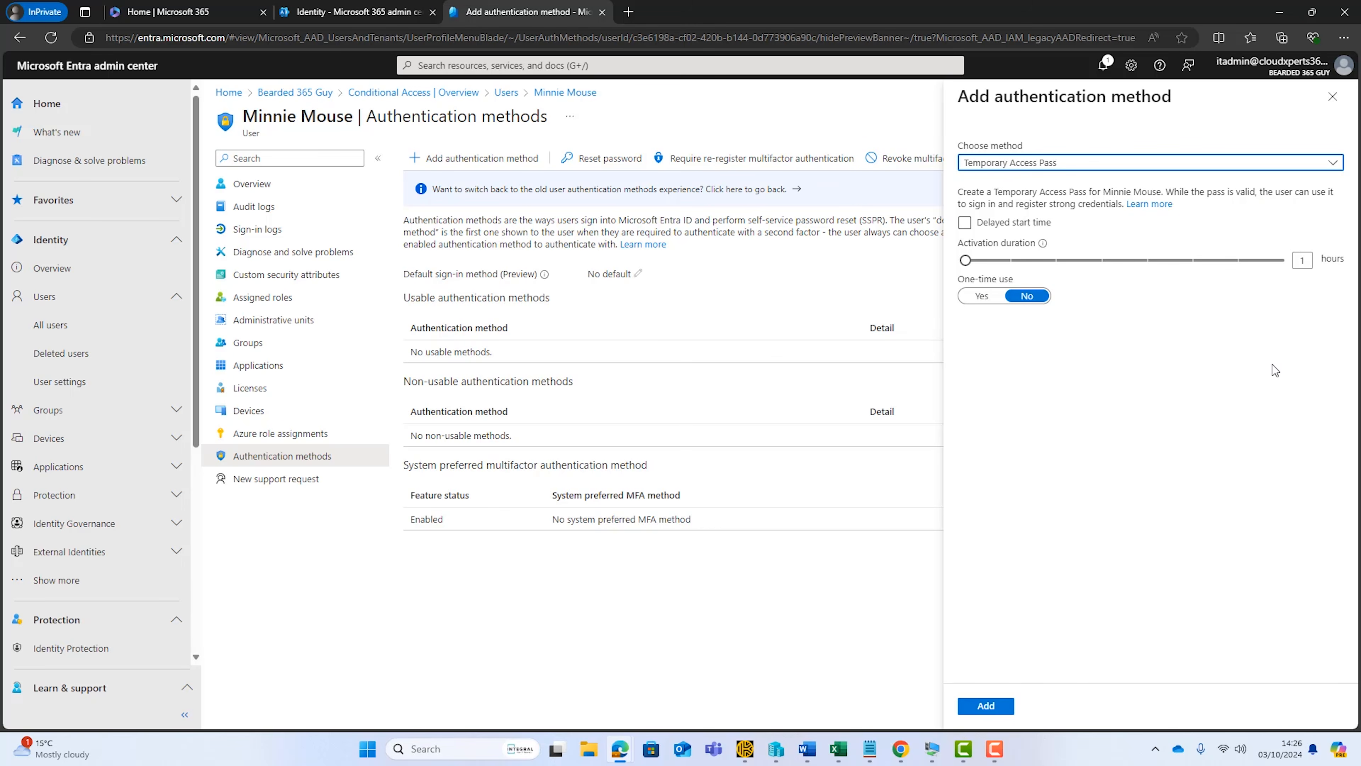
{"action": "left_click", "coordinate": [974, 223]}
{"action": "left_click", "coordinate": [995, 705]}
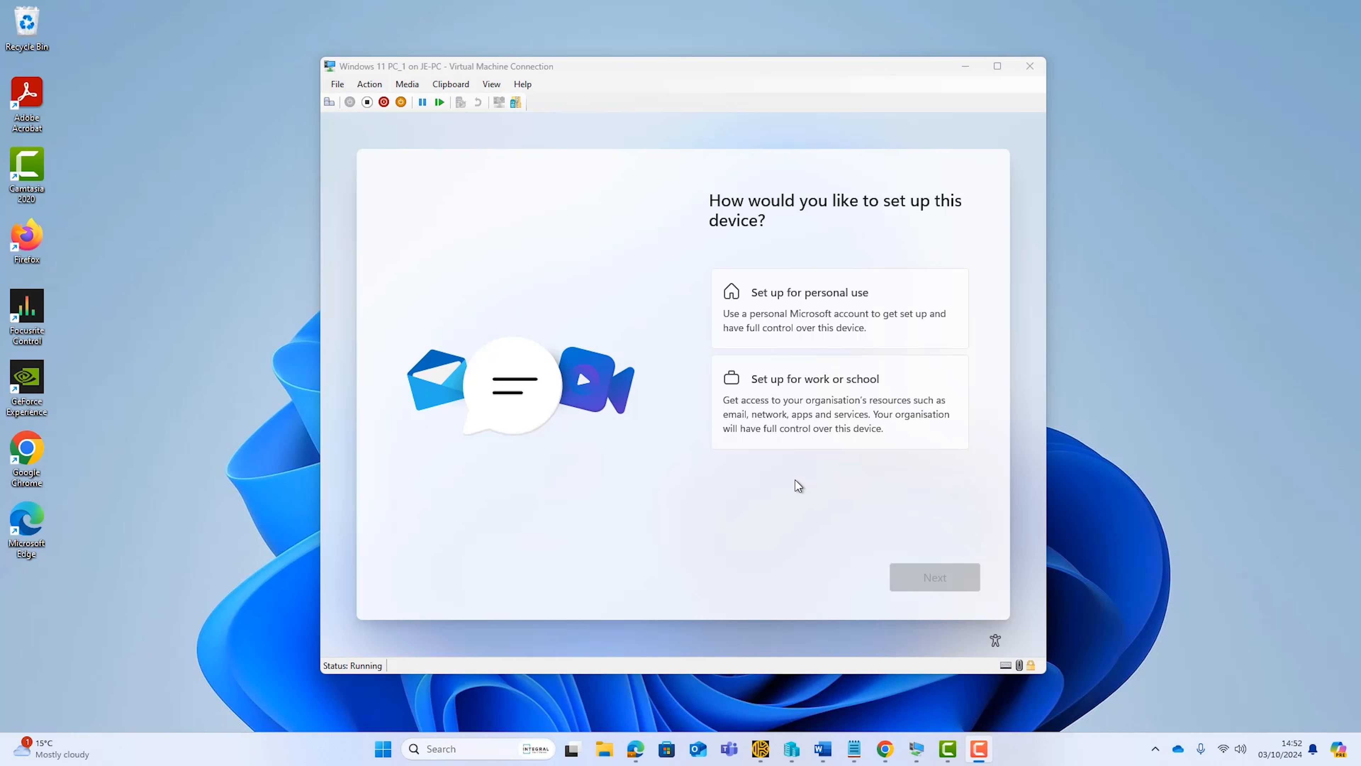
In the Windows 11 virtual machine, set up the device for work or school, signing in with the new user's e-mail and Temporary Access Pass
{"action": "left_click", "coordinate": [823, 421]}
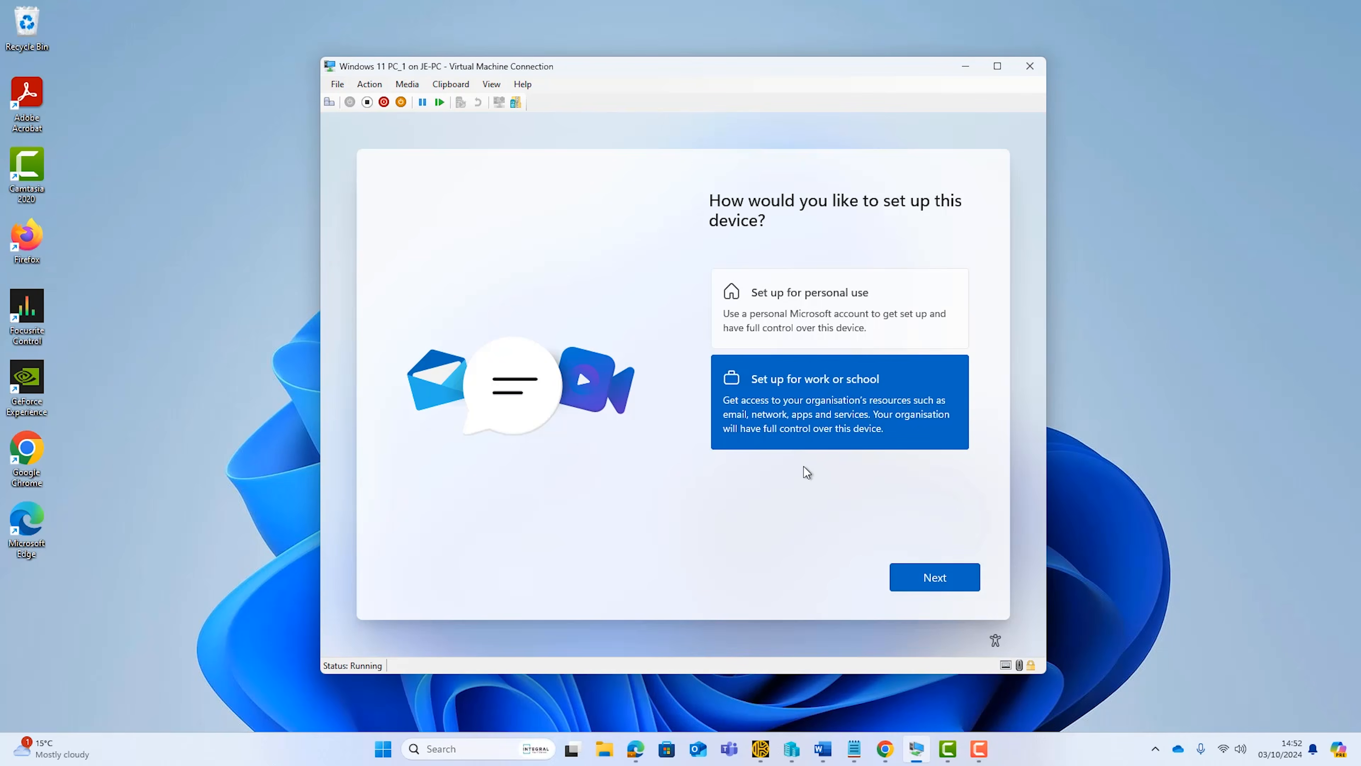
{"action": "left_click", "coordinate": [928, 583]}
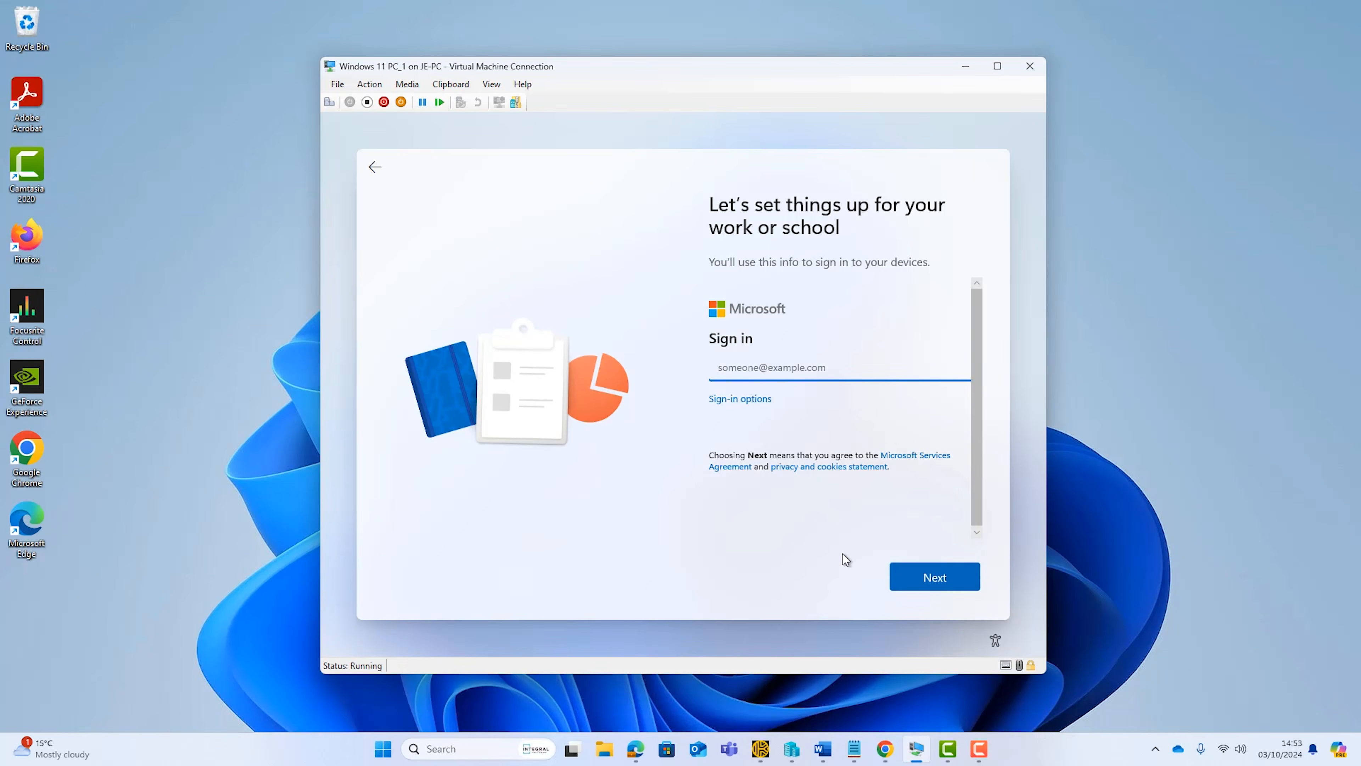
{"action": "left_click", "coordinate": [946, 581]}
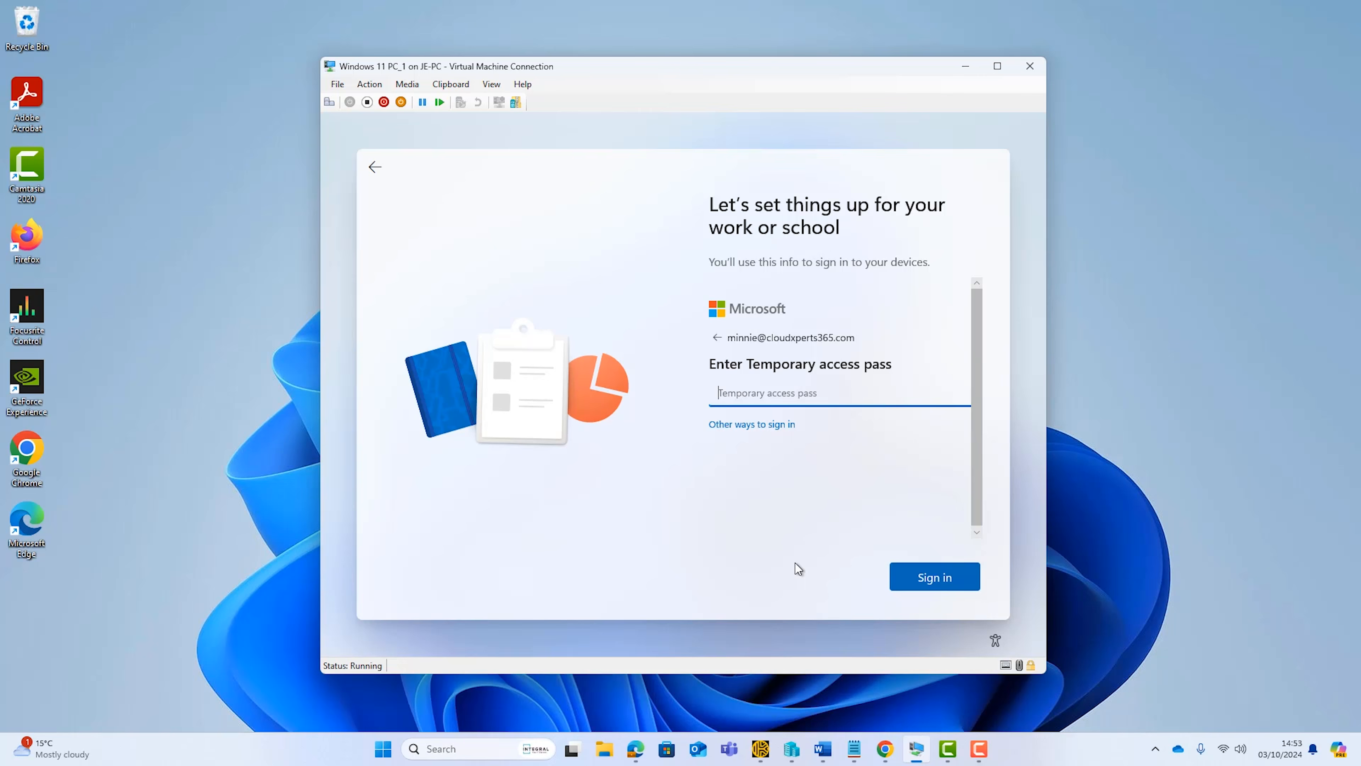
{"action": "key", "text": "ctrl+v"}
{"action": "left_click", "coordinate": [925, 583]}
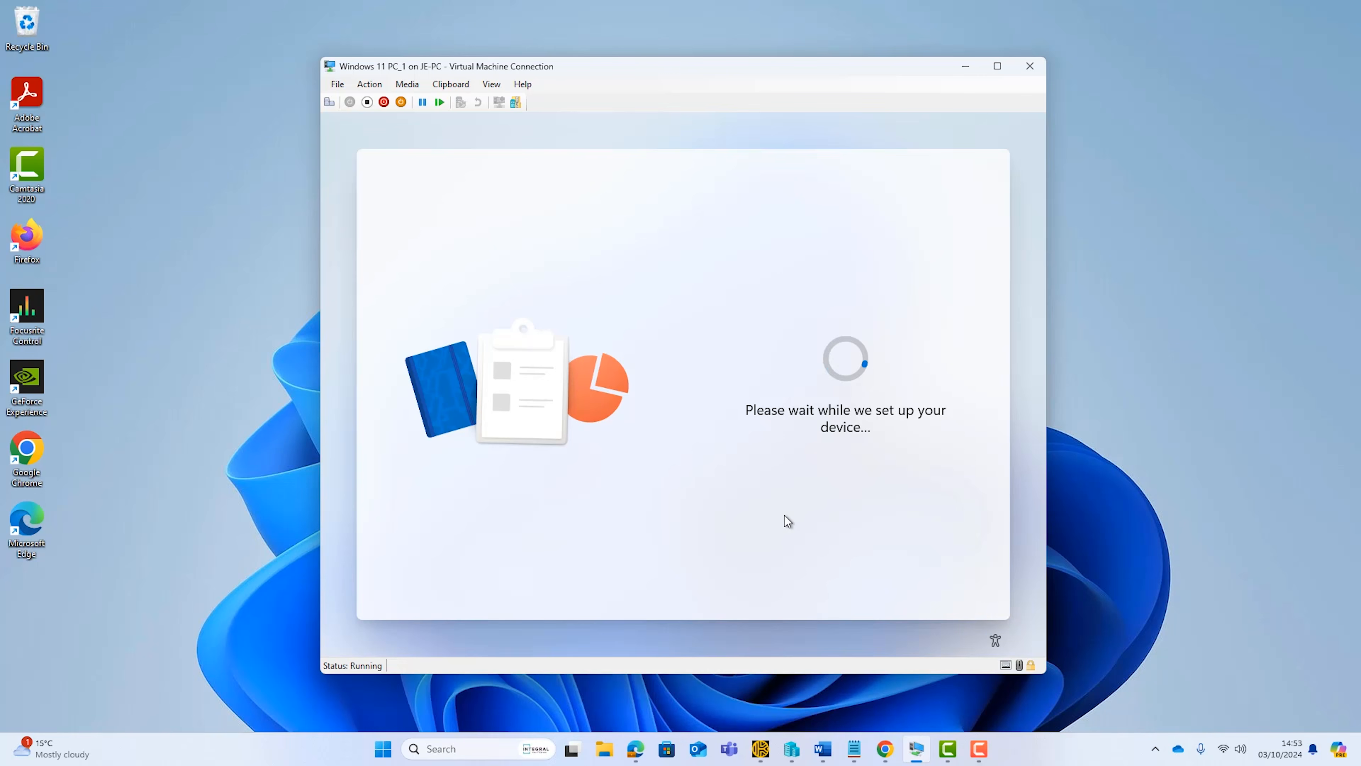
Allow Microsoft and apps to use the location, and accept the remaining privacy settings of the Windows device setup
{"action": "left_click", "coordinate": [821, 399]}
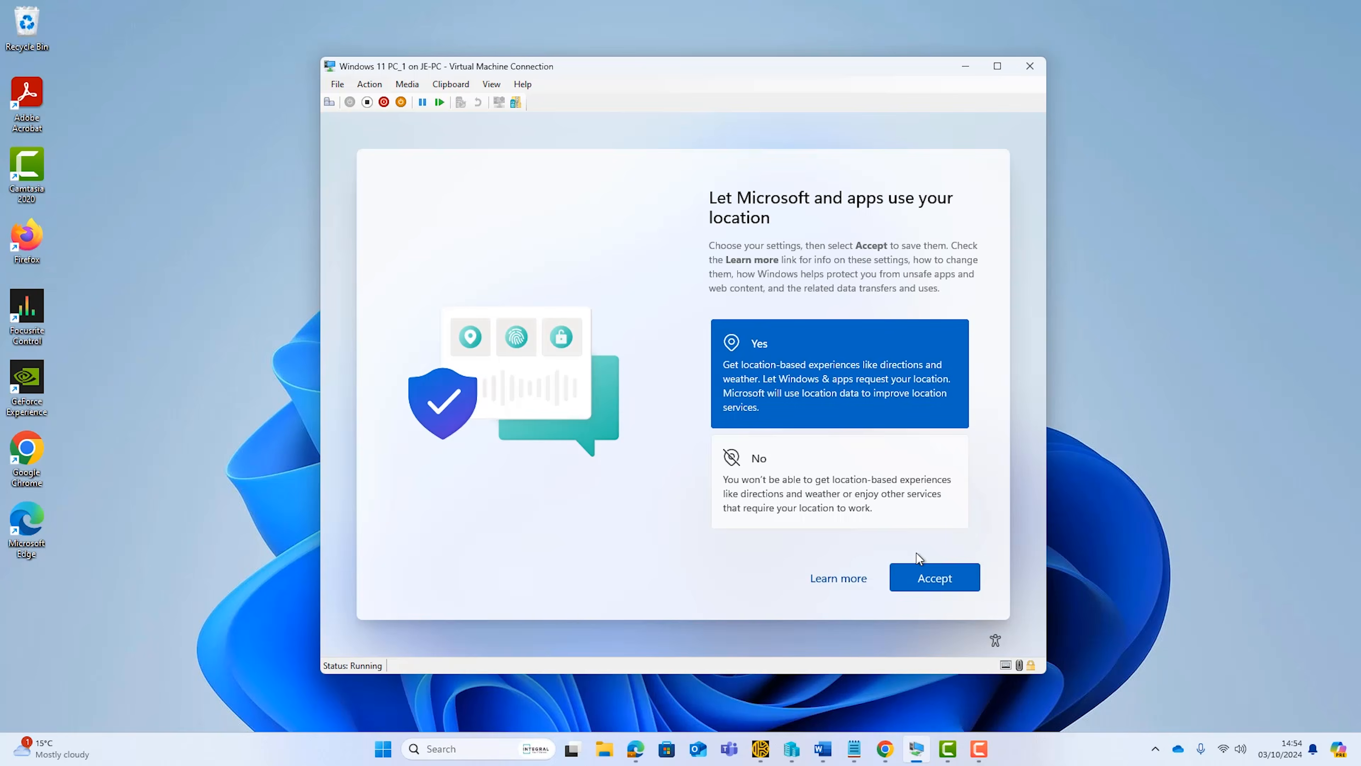
{"action": "left_click", "coordinate": [924, 578]}
{"action": "left_click", "coordinate": [879, 359]}
{"action": "left_click", "coordinate": [925, 579]}
{"action": "left_click", "coordinate": [894, 453]}
{"action": "left_click", "coordinate": [921, 578]}
{"action": "left_click", "coordinate": [879, 370]}
{"action": "left_click", "coordinate": [919, 577]}
{"action": "left_click", "coordinate": [878, 381]}
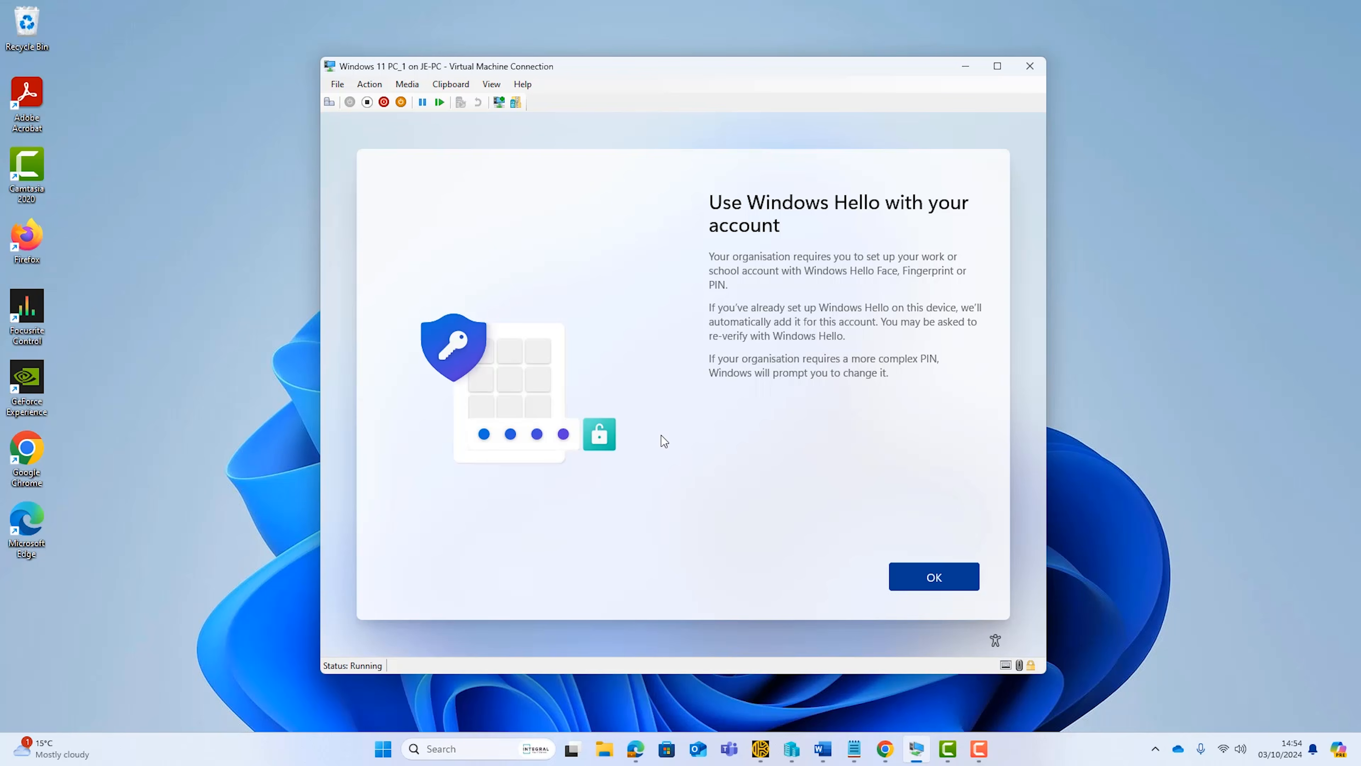
Set up Windows Hello for the work account by entering and confirming a new PIN, and finish the device setup to reach the desktop
{"action": "left_click", "coordinate": [917, 581]}
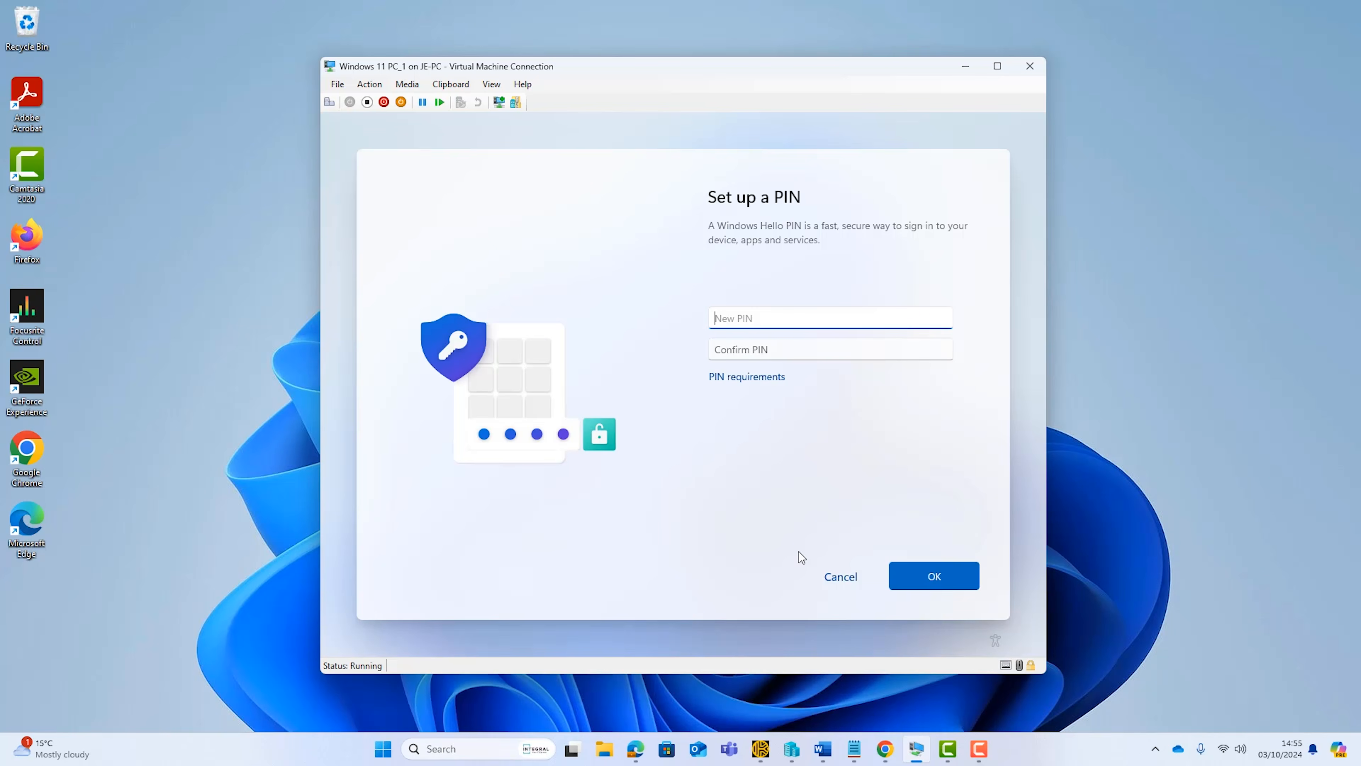
{"action": "type", "text": "12345678"}
{"action": "key", "text": "Tab"}
{"action": "type", "text": "12345678"}
{"action": "left_click", "coordinate": [928, 577]}
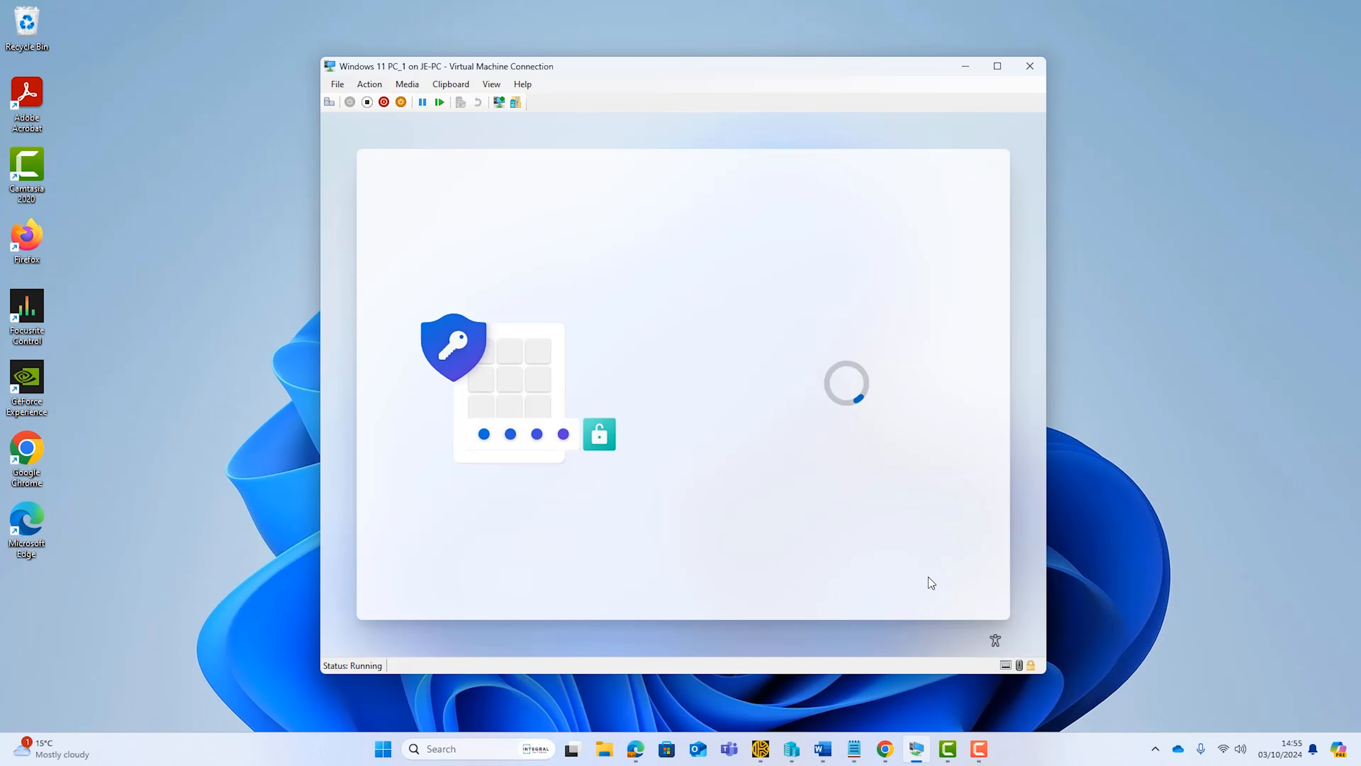
{"action": "left_click", "coordinate": [889, 577]}
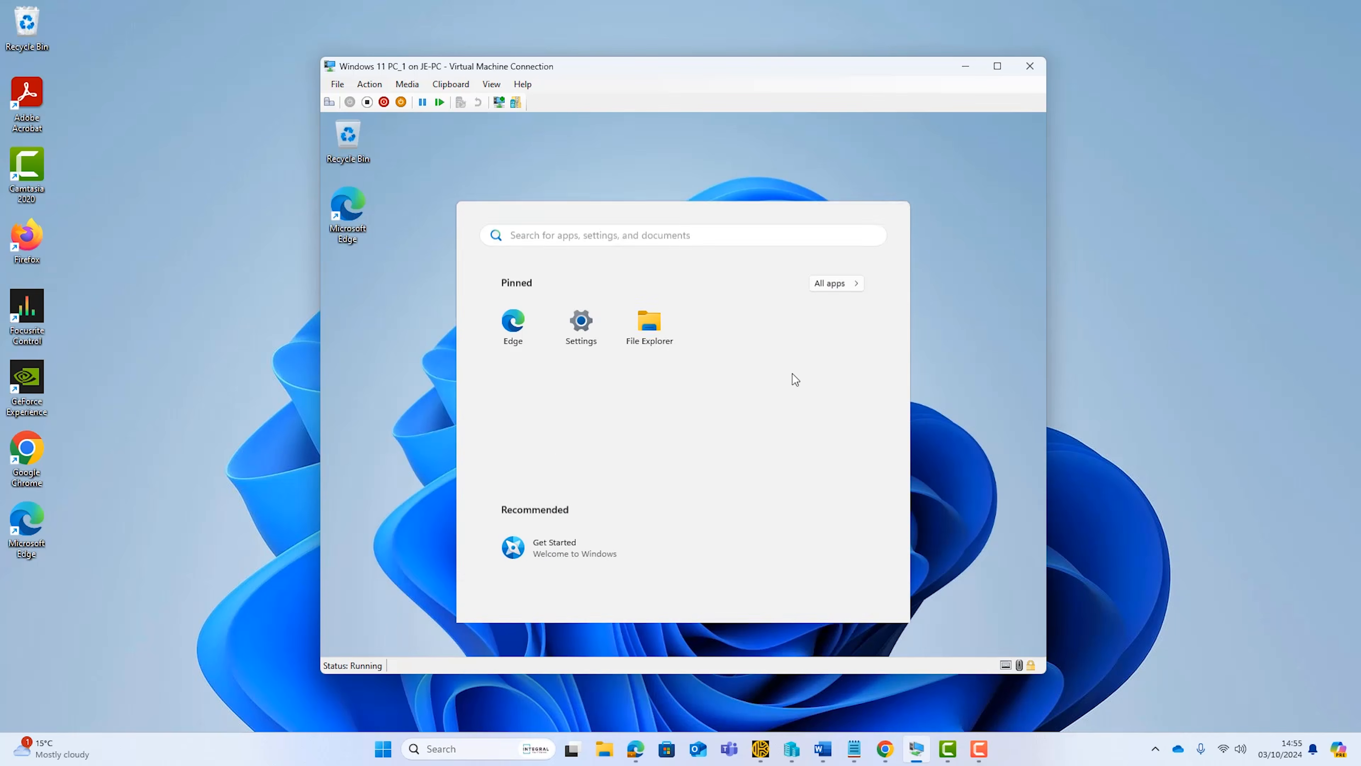
{"action": "left_click", "coordinate": [424, 472]}
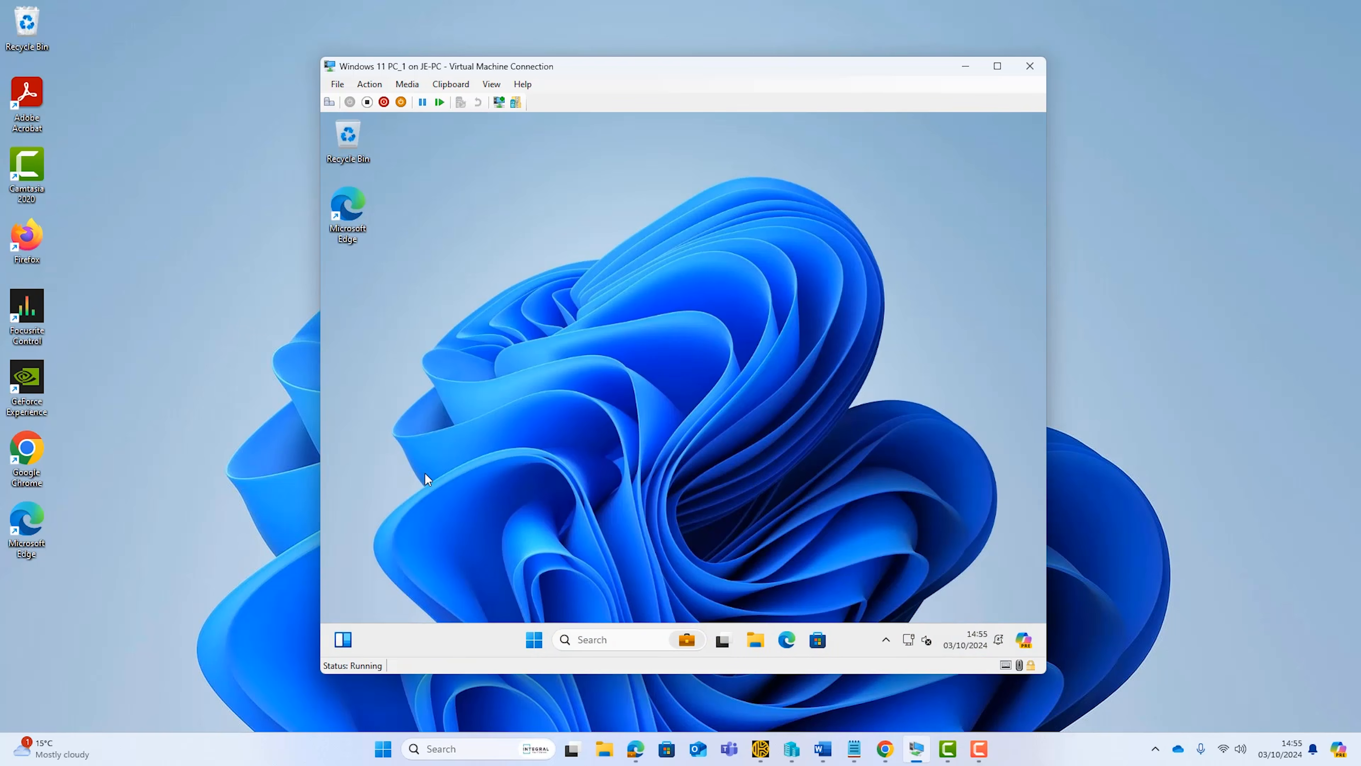
Review the sign-in options in the virtual machine's Windows account settings, and minimize the Settings window
{"action": "right_click", "coordinate": [534, 639]}
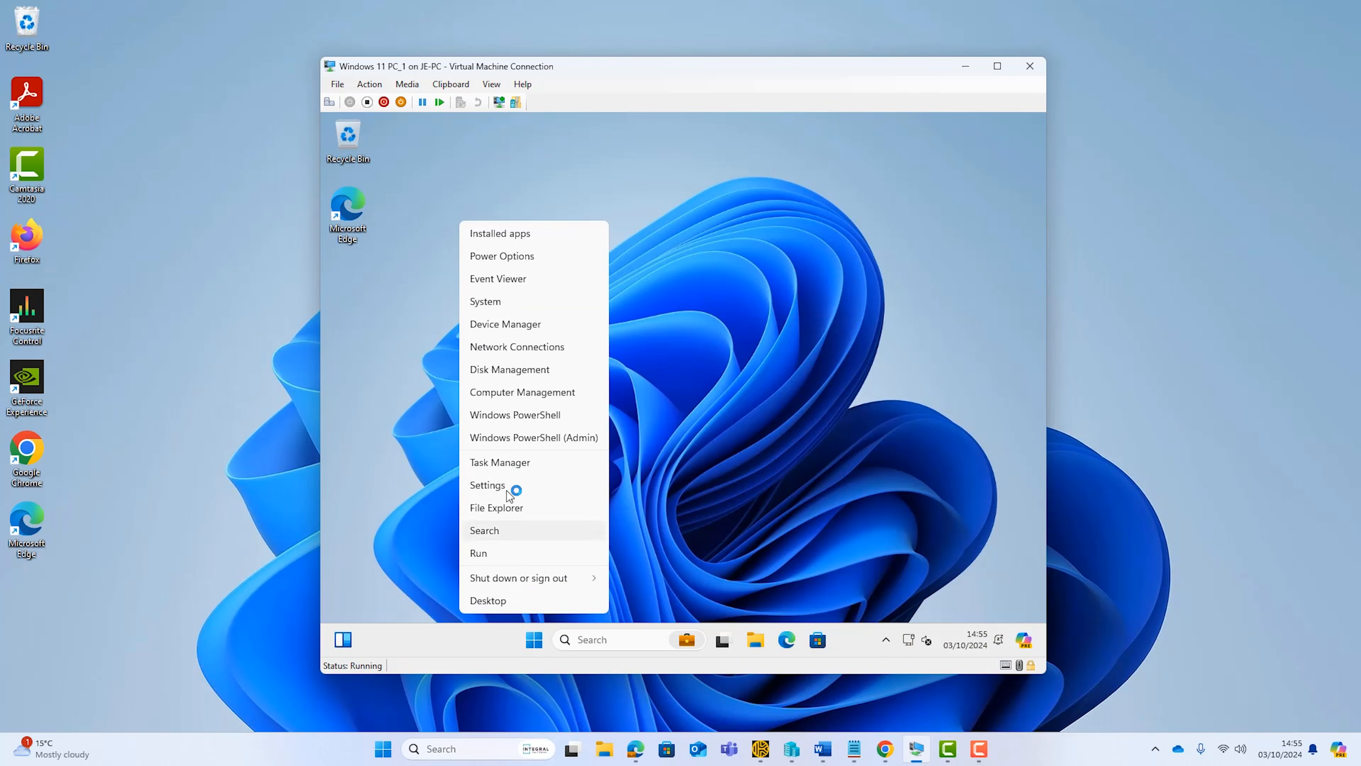
{"action": "left_click", "coordinate": [509, 485]}
{"action": "left_click", "coordinate": [439, 458]}
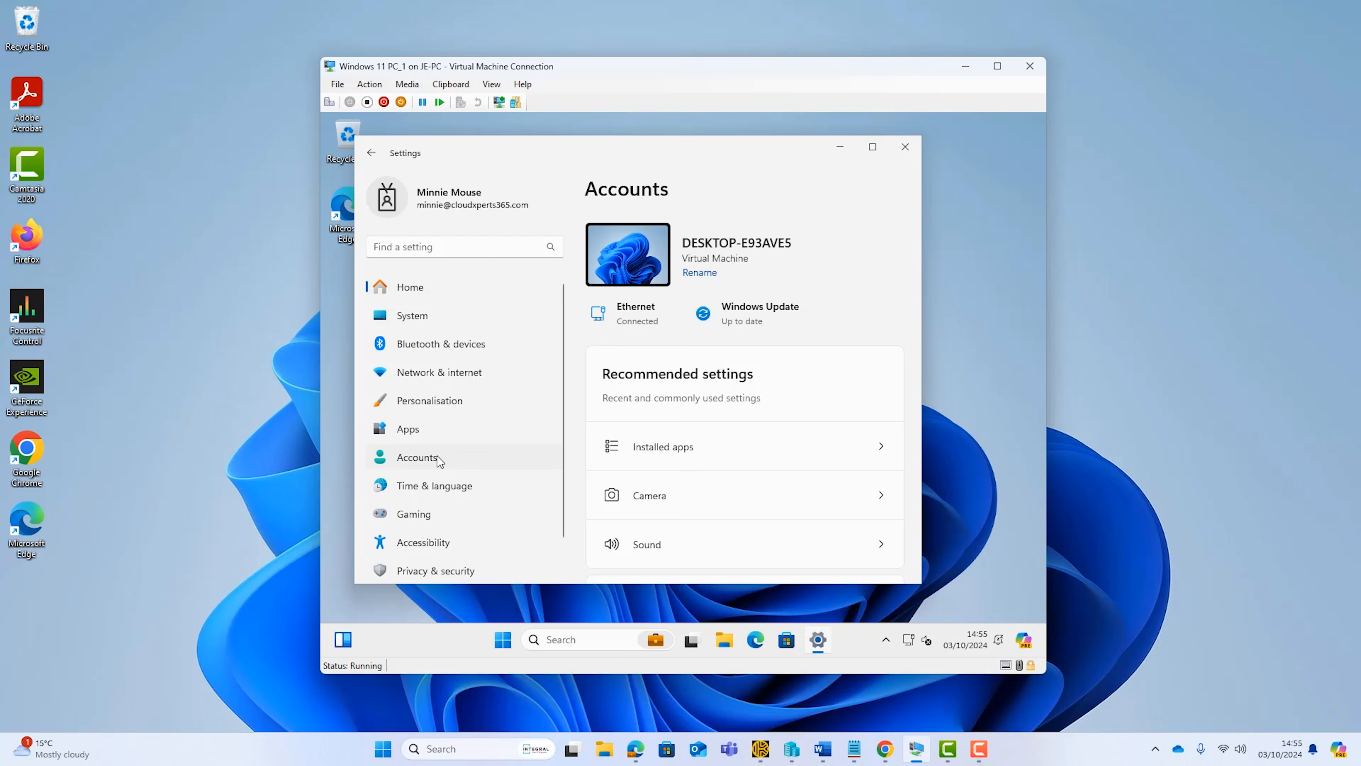
{"action": "left_click", "coordinate": [873, 150]}
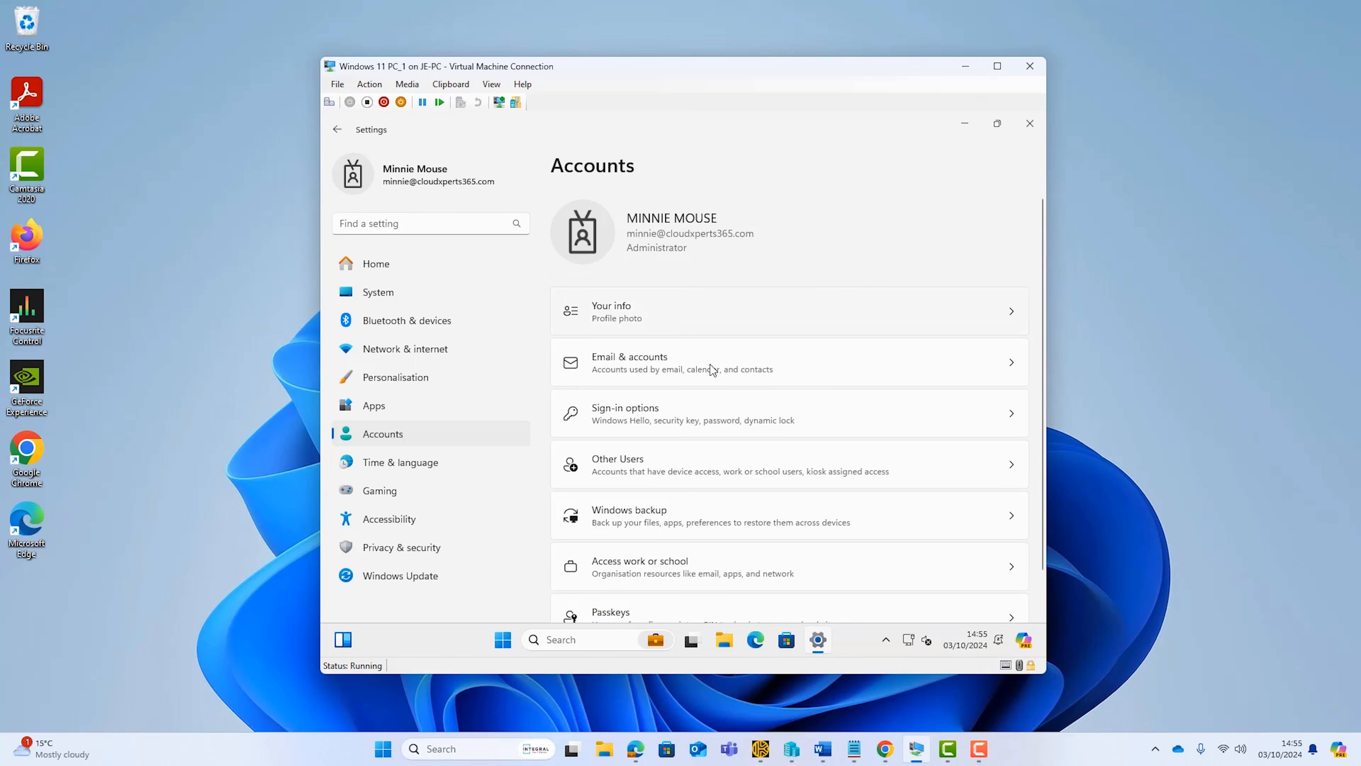
{"action": "left_click", "coordinate": [675, 421]}
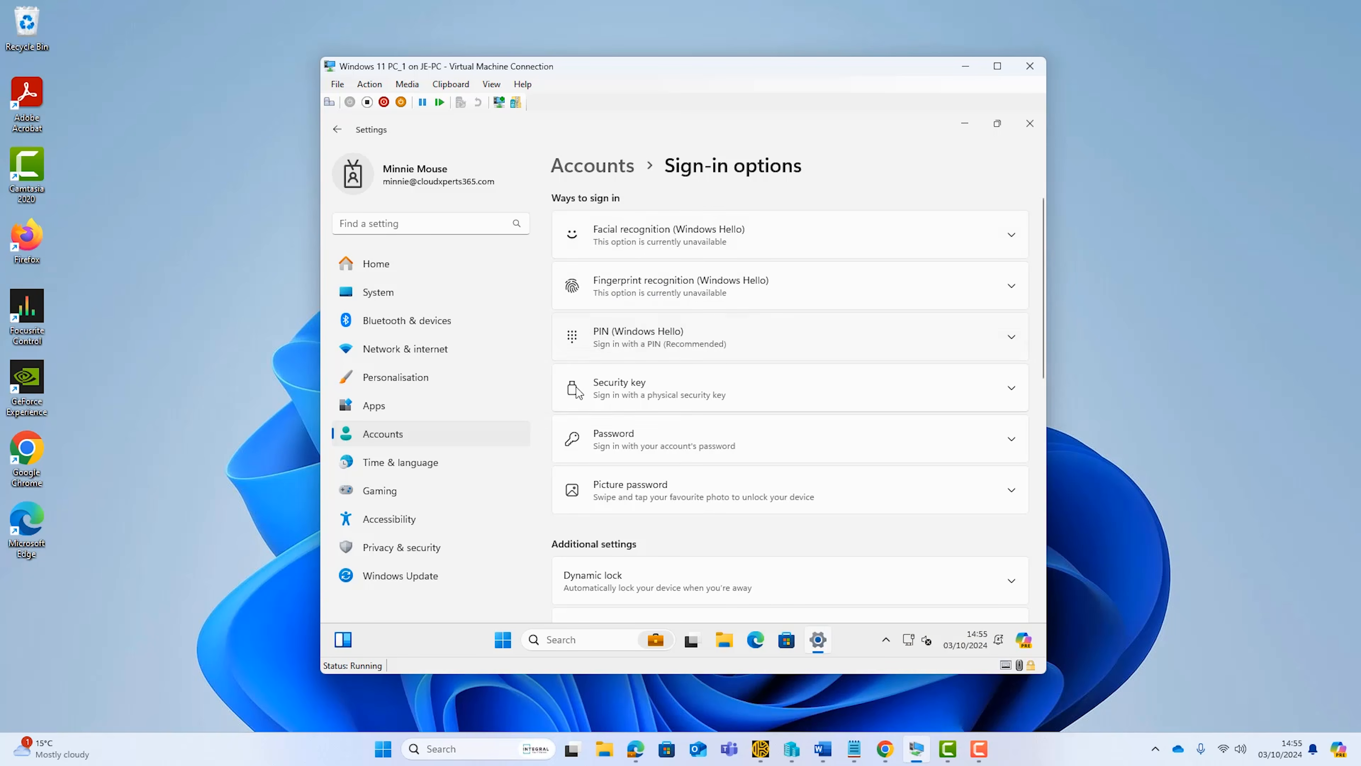
{"action": "left_click", "coordinate": [964, 123]}
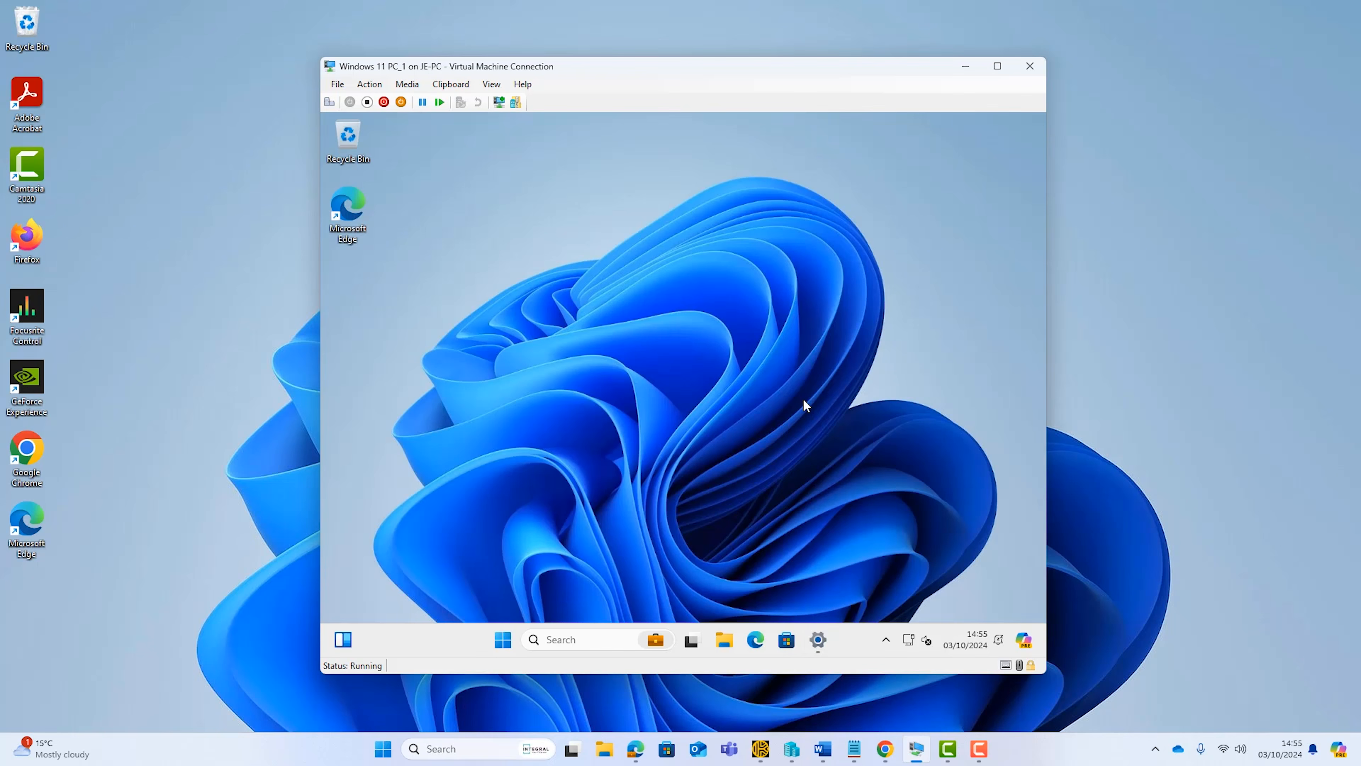